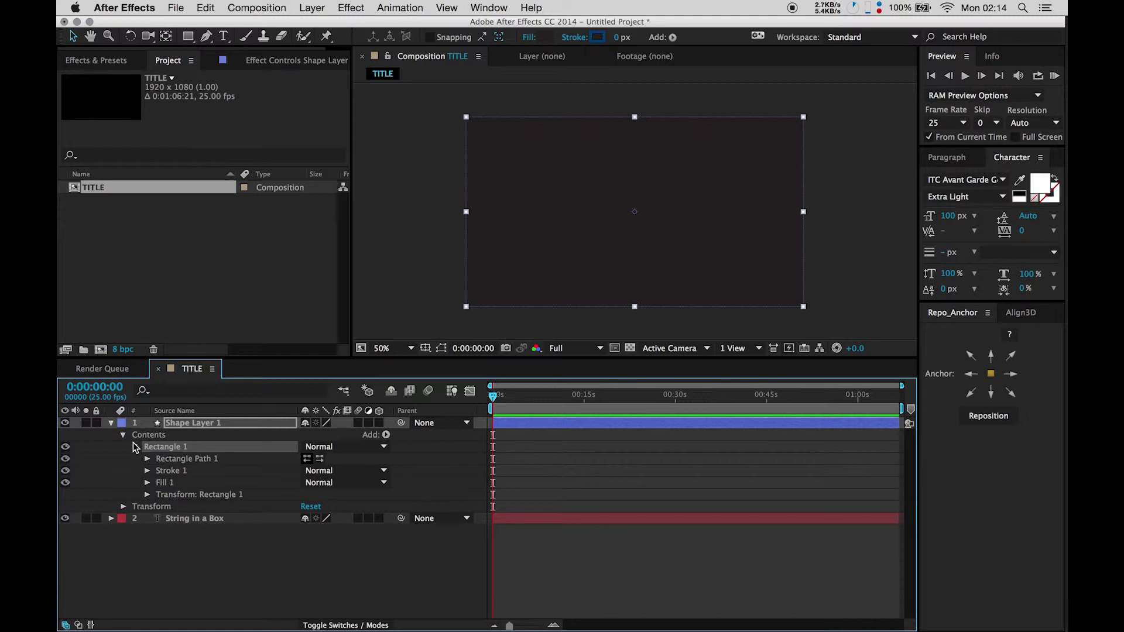
Step: Hide the rectangle's stroke and set its fill color to the blue 0383EA
click(66, 471)
click(147, 482)
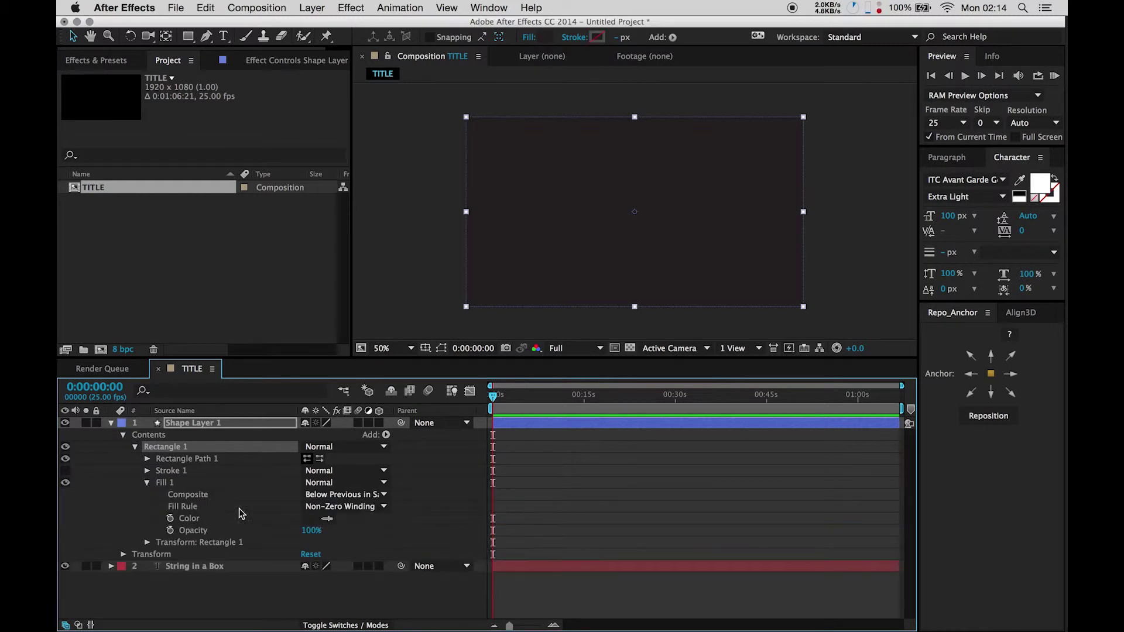
click(309, 519)
click(186, 122)
drag(166, 100, 171, 110)
click(267, 123)
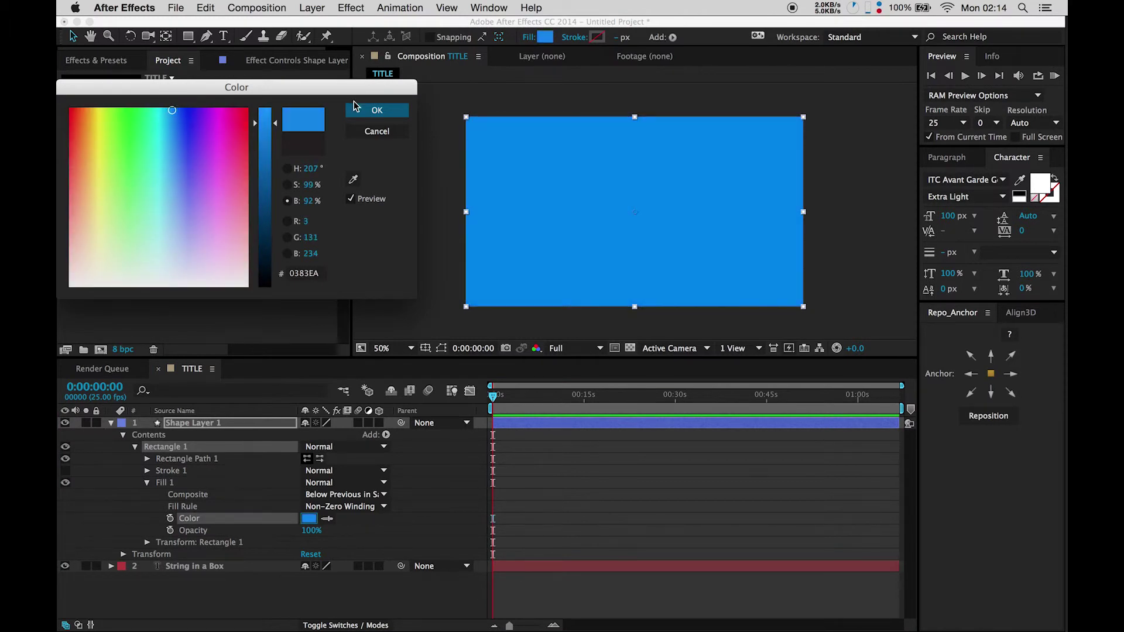
click(372, 110)
Step: Place Shape Layer 1 beneath the text layer and reveal the Rectangle Path 1 properties
drag(199, 424, 209, 581)
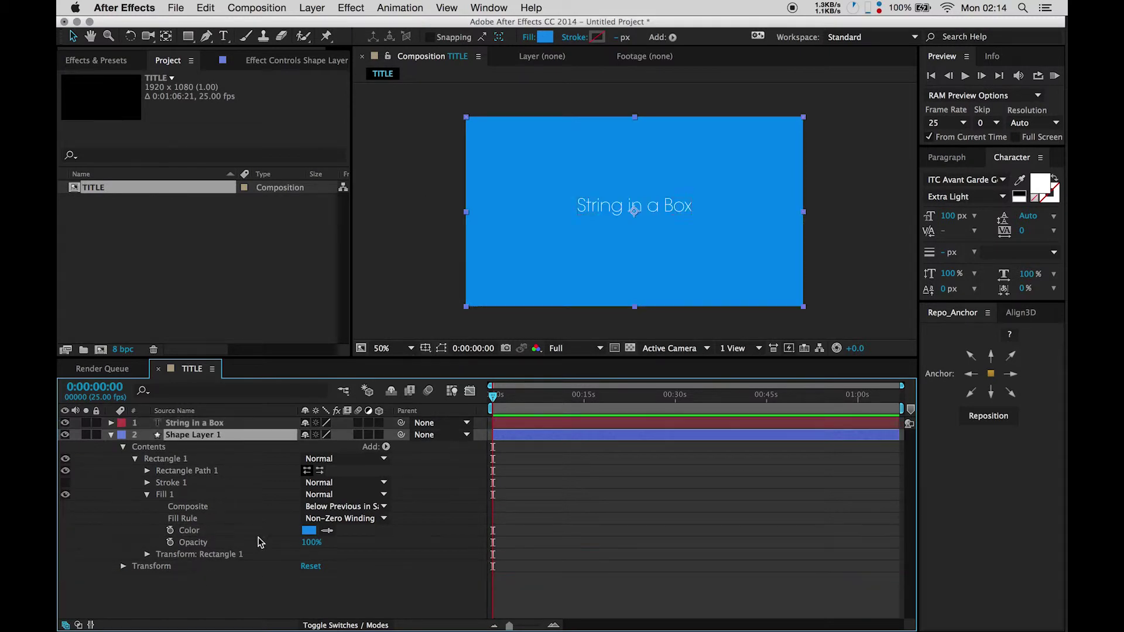
click(147, 495)
click(147, 471)
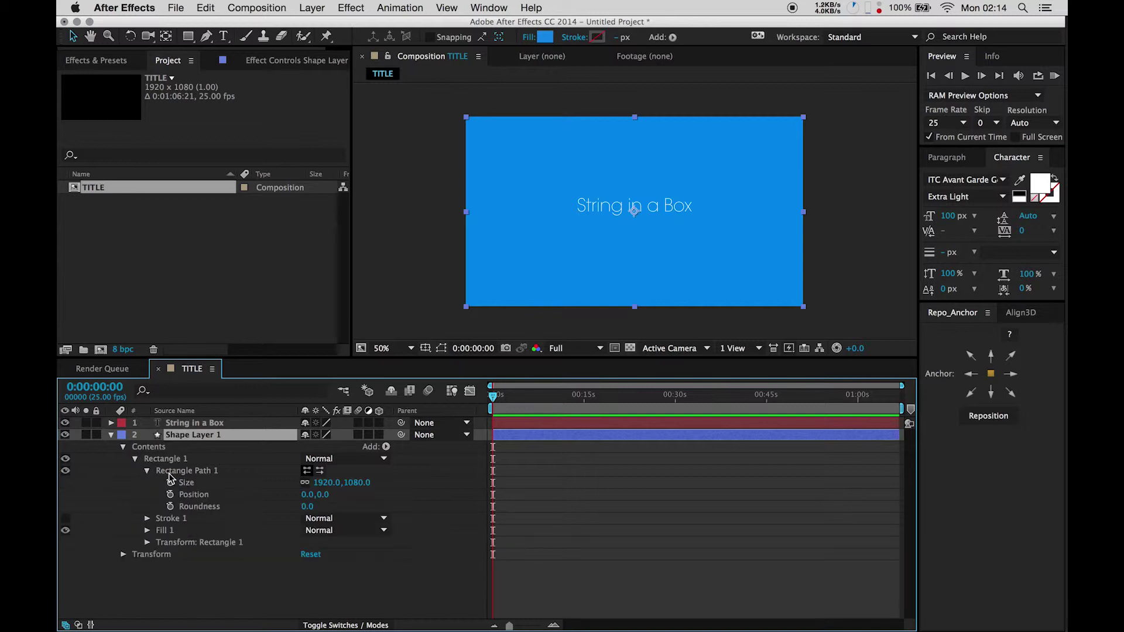
Step: Enable an expression on Rectangle Path 1's Size and reveal the text layer's Source Text property
click(185, 483)
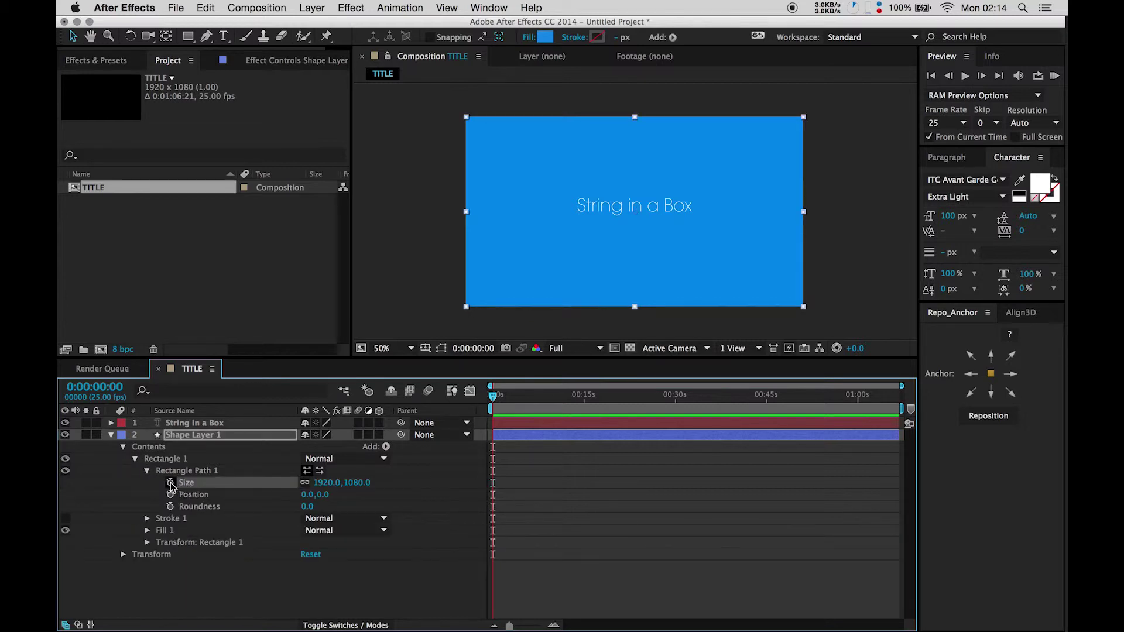
click(112, 423)
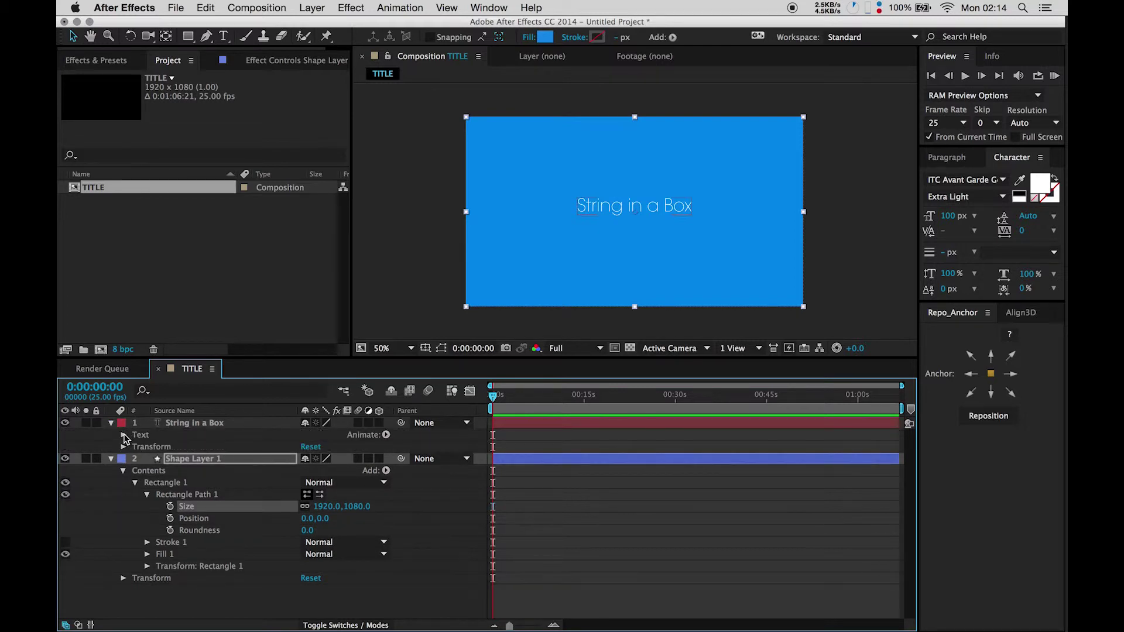
alt+click(171, 507)
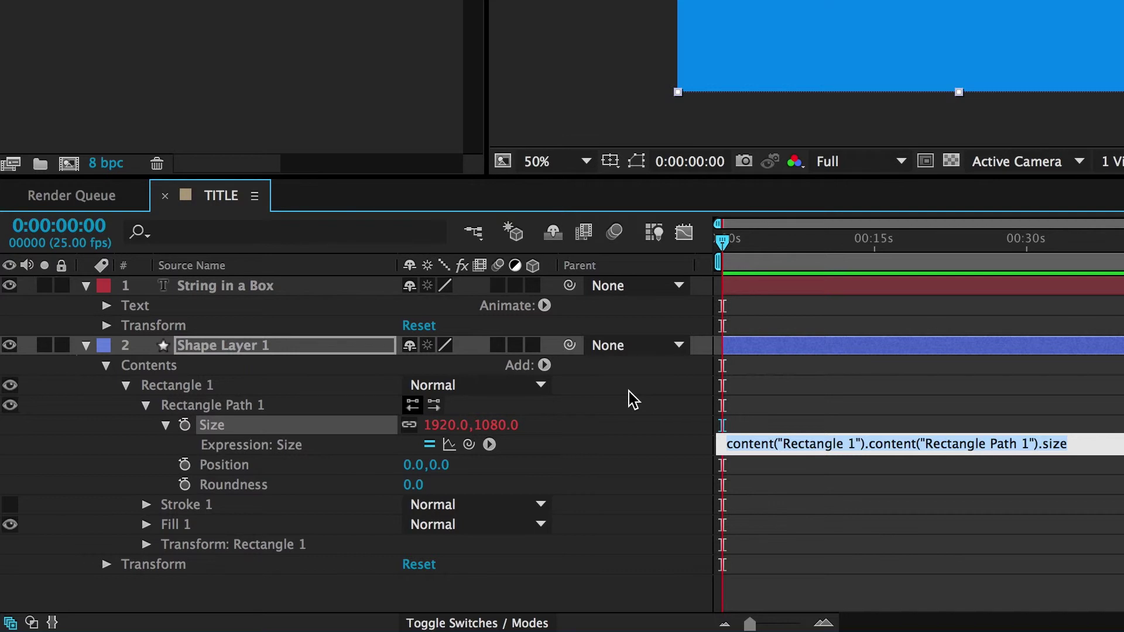
click(633, 400)
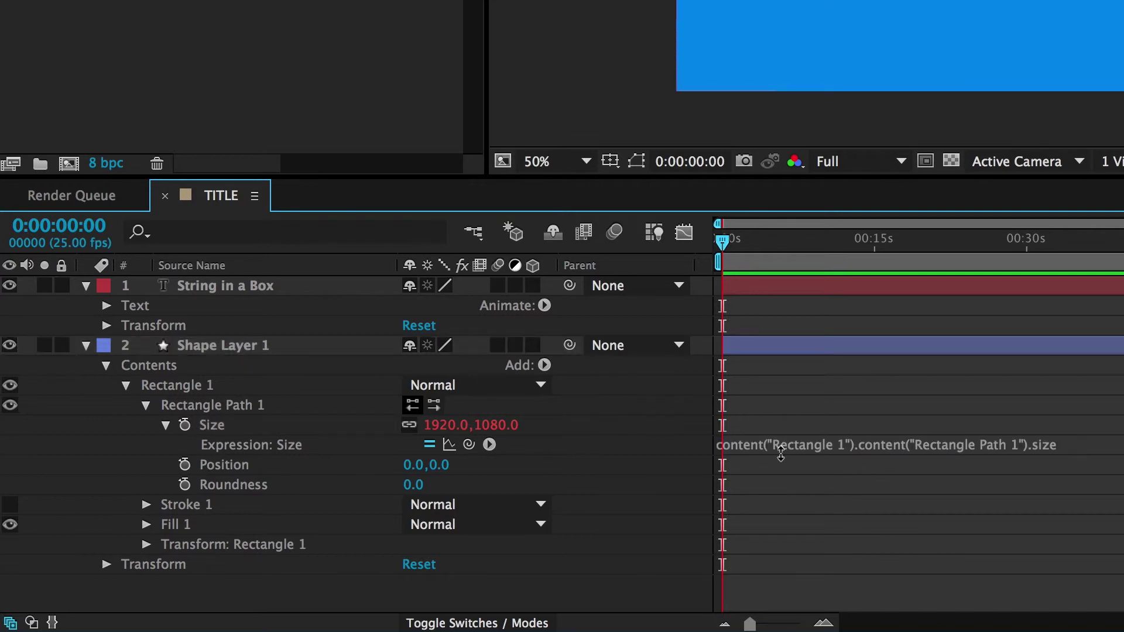
click(765, 446)
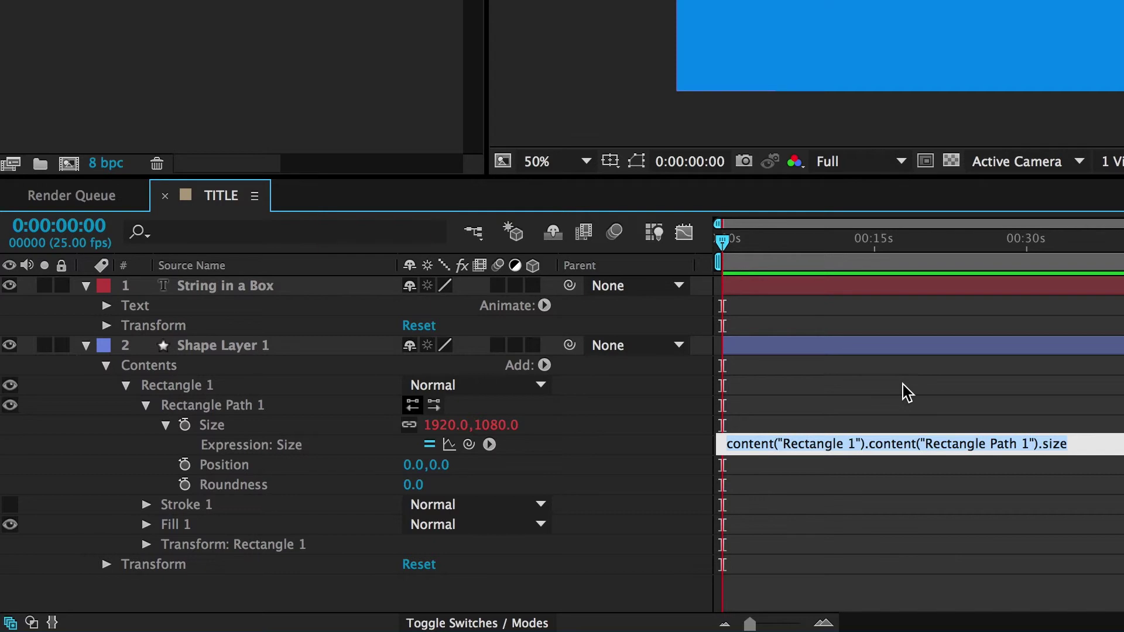
click(106, 306)
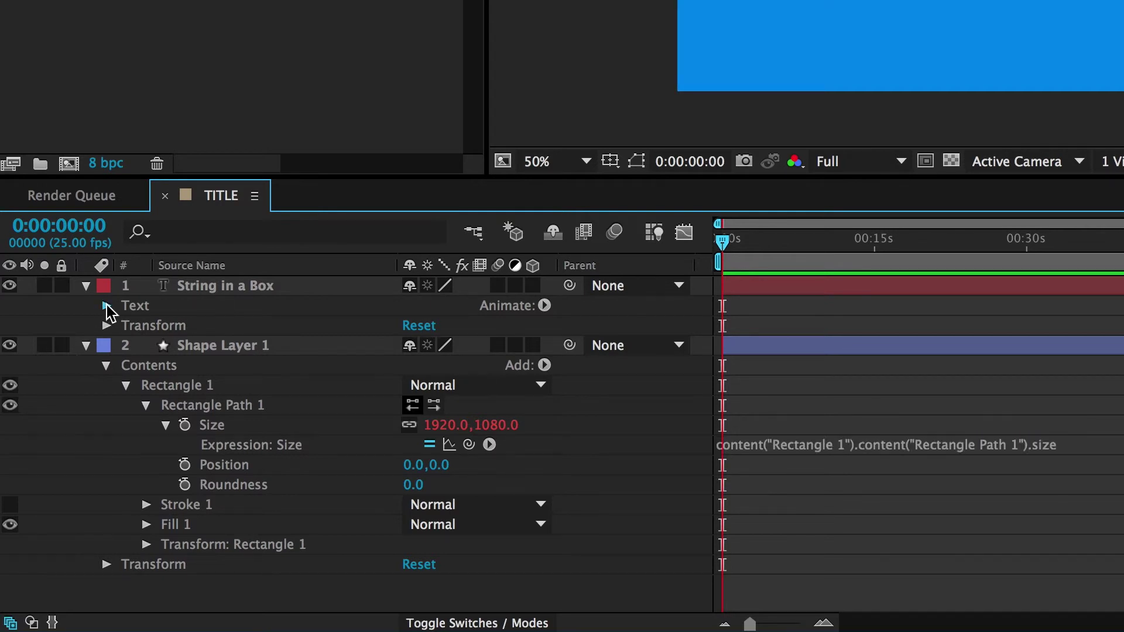
click(106, 306)
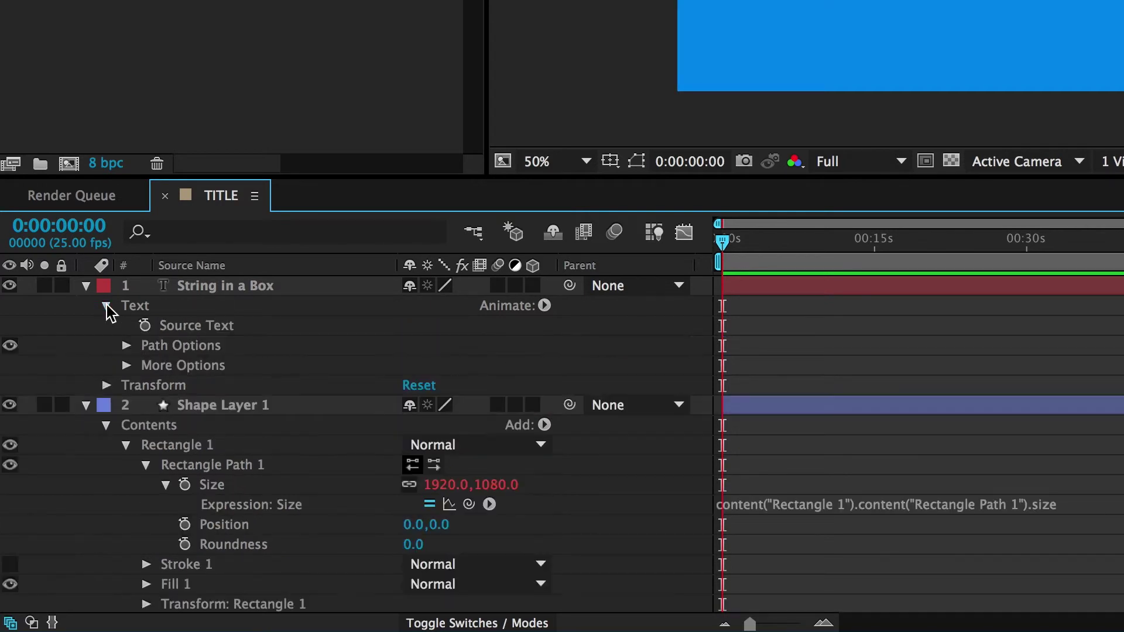
Step: Replace the Size expression with a variable t linked to the text layer's Source Text, ending the line with a semicolon
click(852, 505)
key(BackSpace)
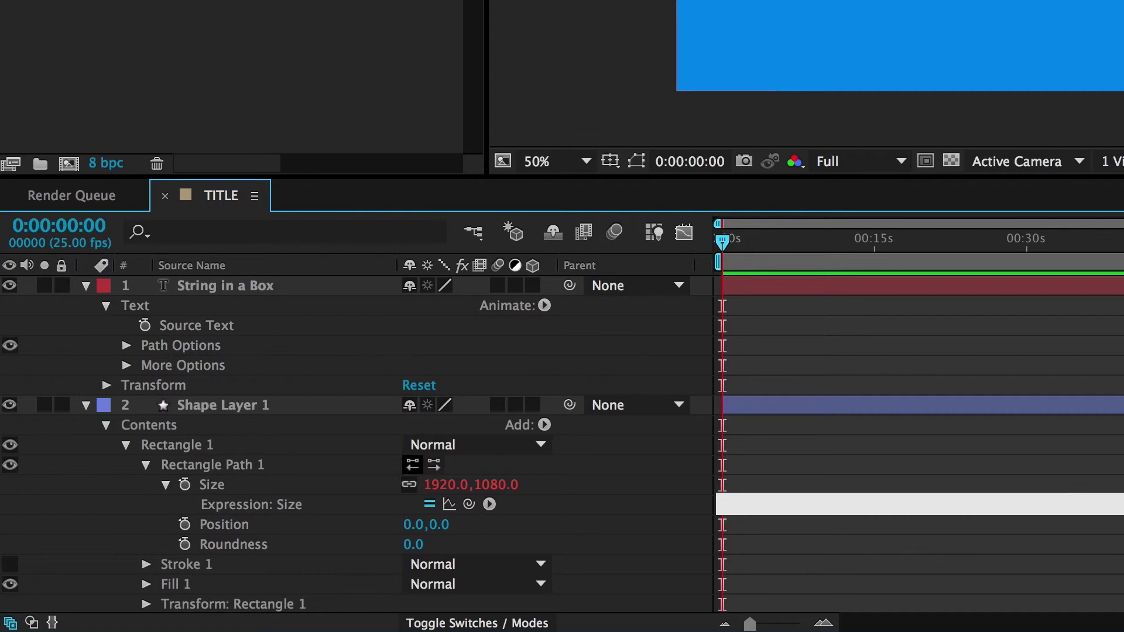
text(t=)
drag(469, 504, 226, 331)
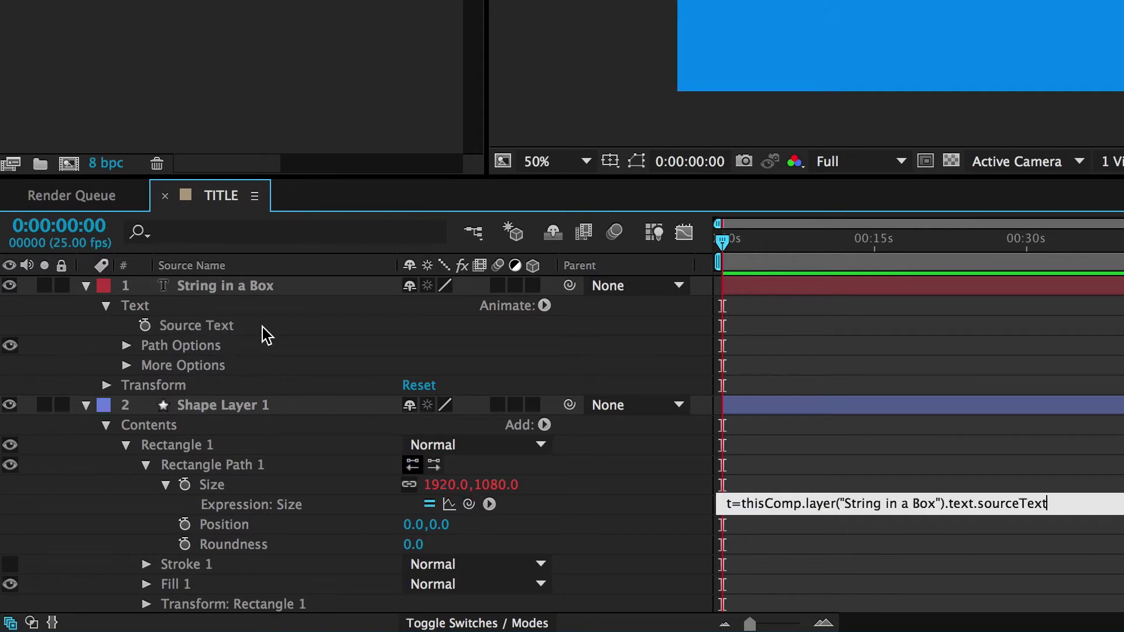
text(;)
key(Return)
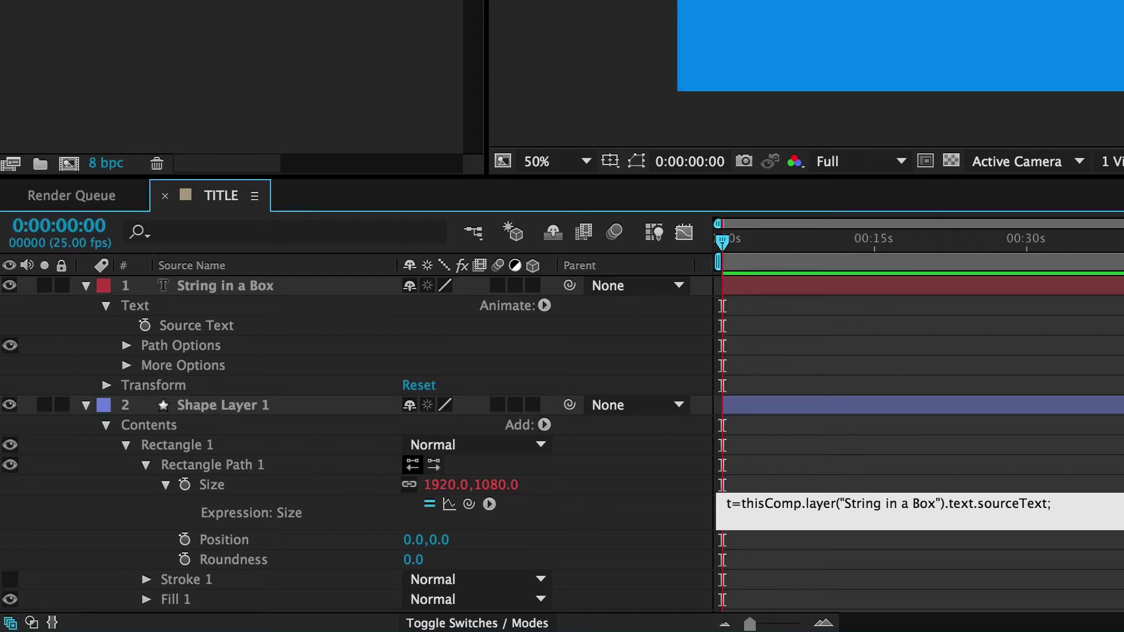
Step: Add the output line [t,value[1]] to the Size expression, apply it and dismiss the warning
text([t,value[1]])
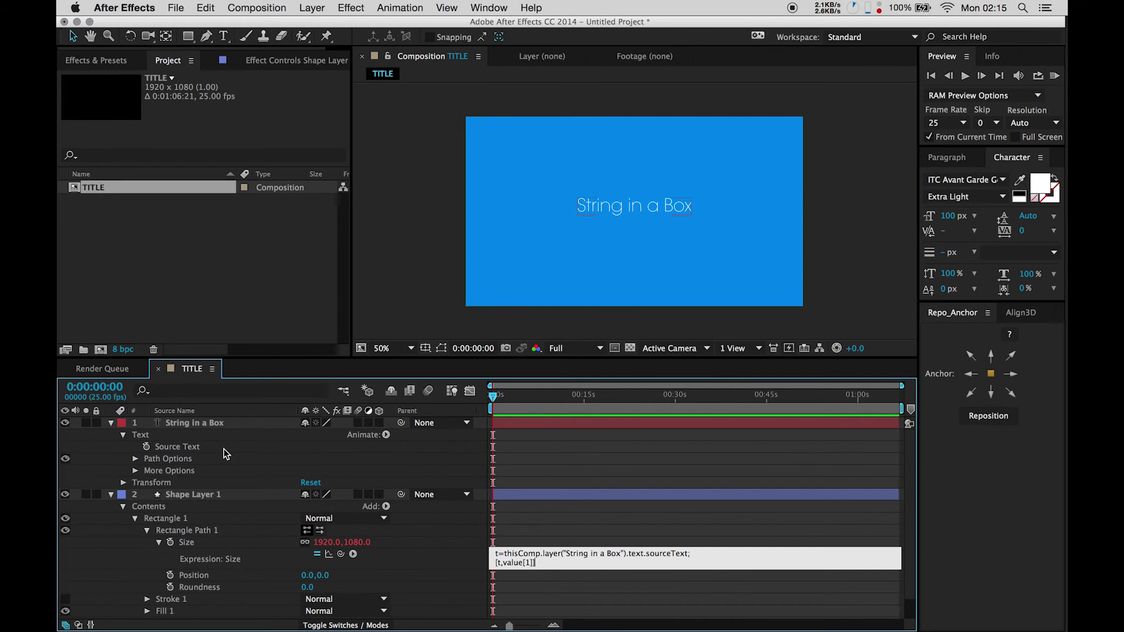
click(420, 523)
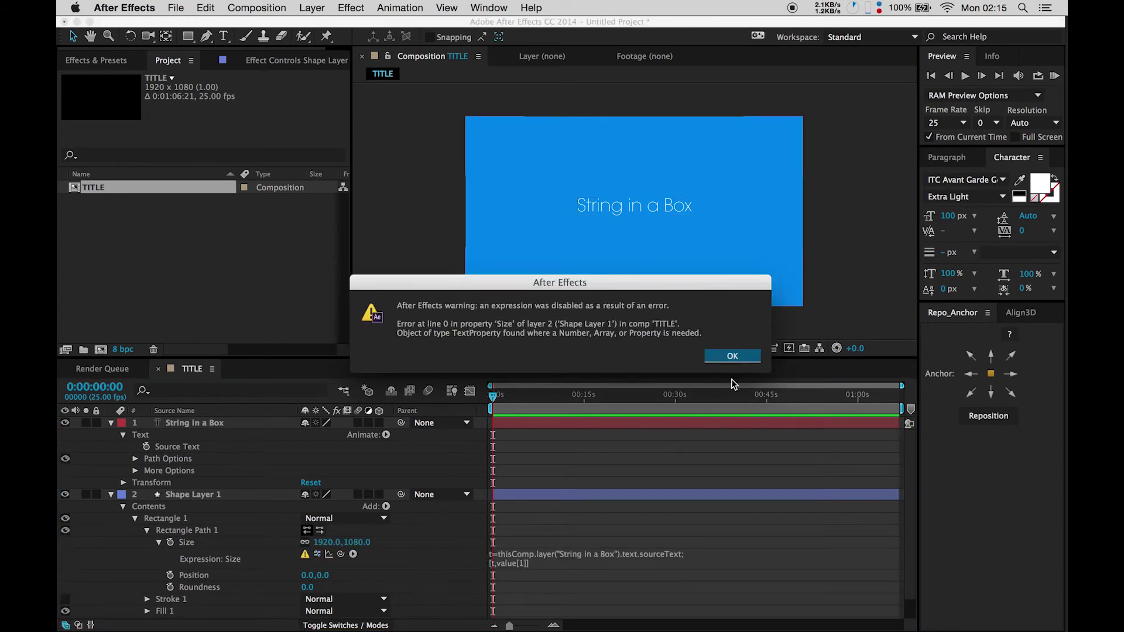
click(728, 356)
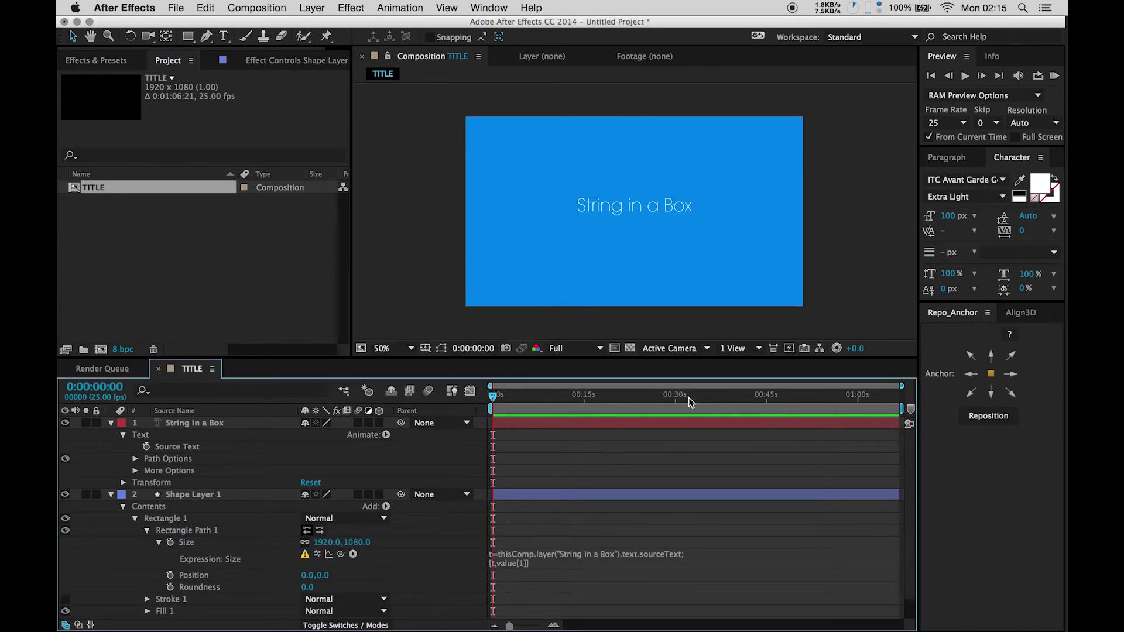
Step: Append .length to sourceText in the Size expression so t uses the character count
click(522, 565)
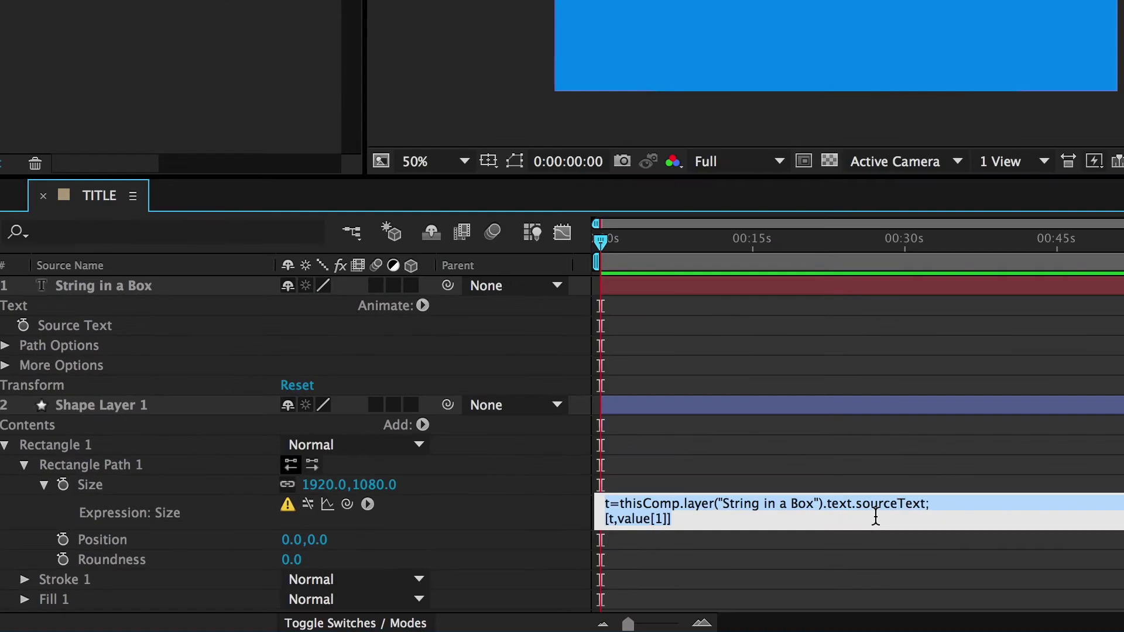
click(703, 554)
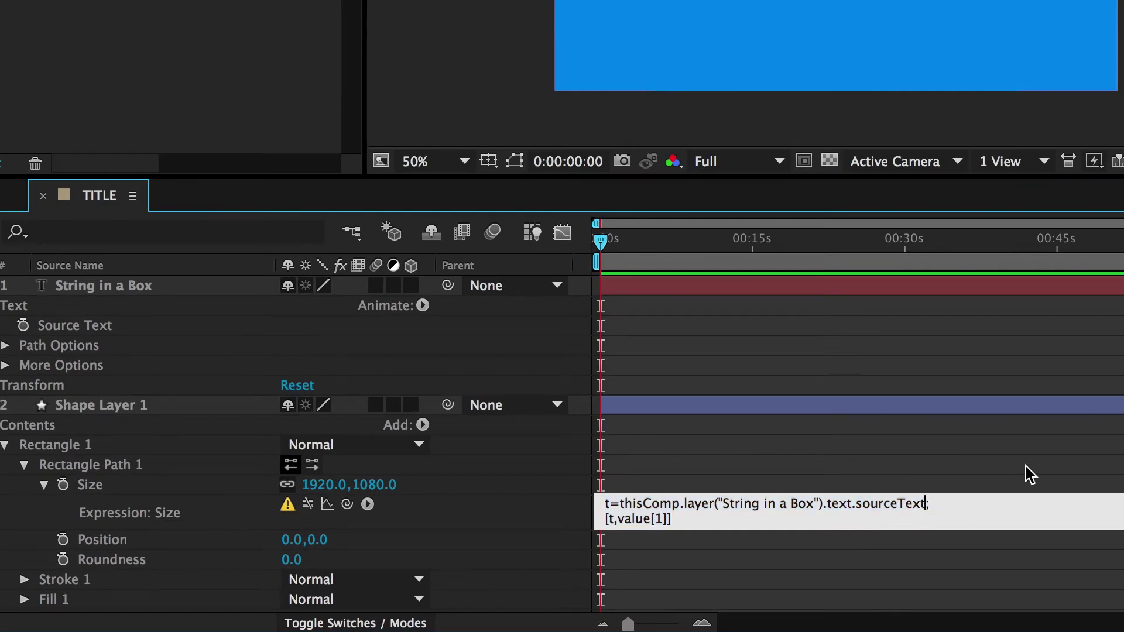
text(.length)
click(473, 540)
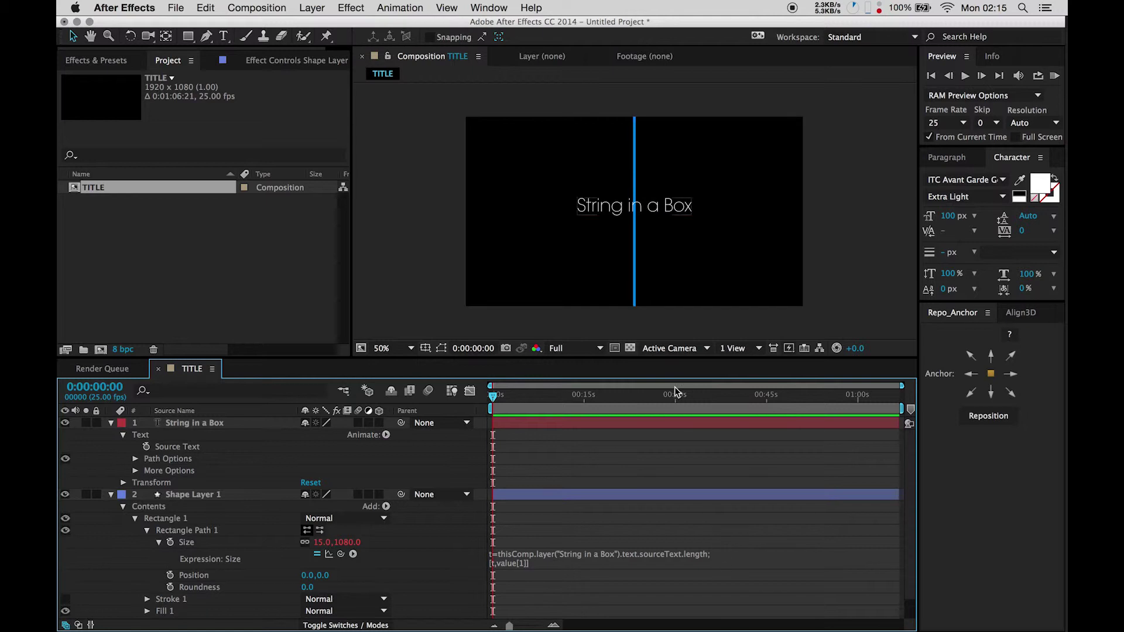
Step: Show the rulers and inspect the box's width against the letters at 400% magnification
click(446, 7)
mouse_move(473, 6)
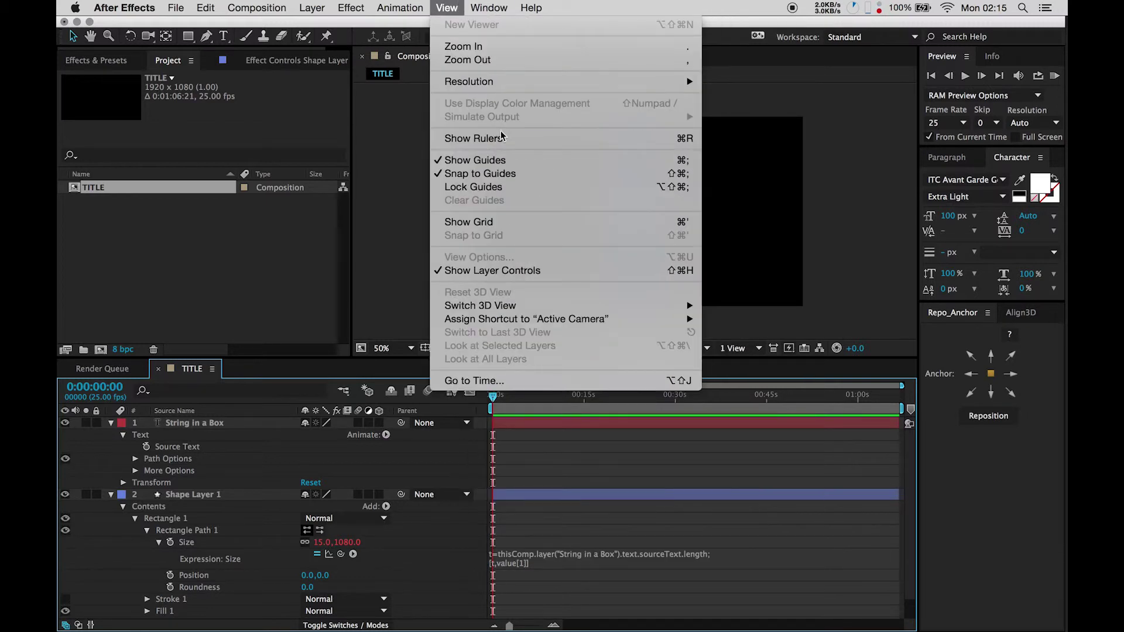
click(501, 139)
key(period)
key(period)
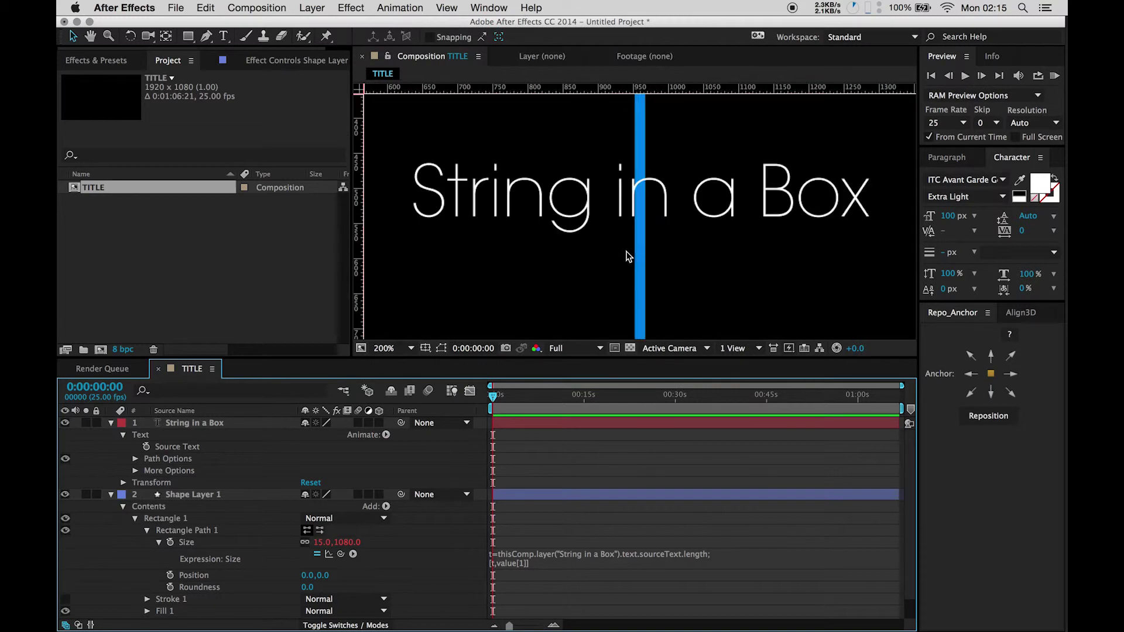
key(period)
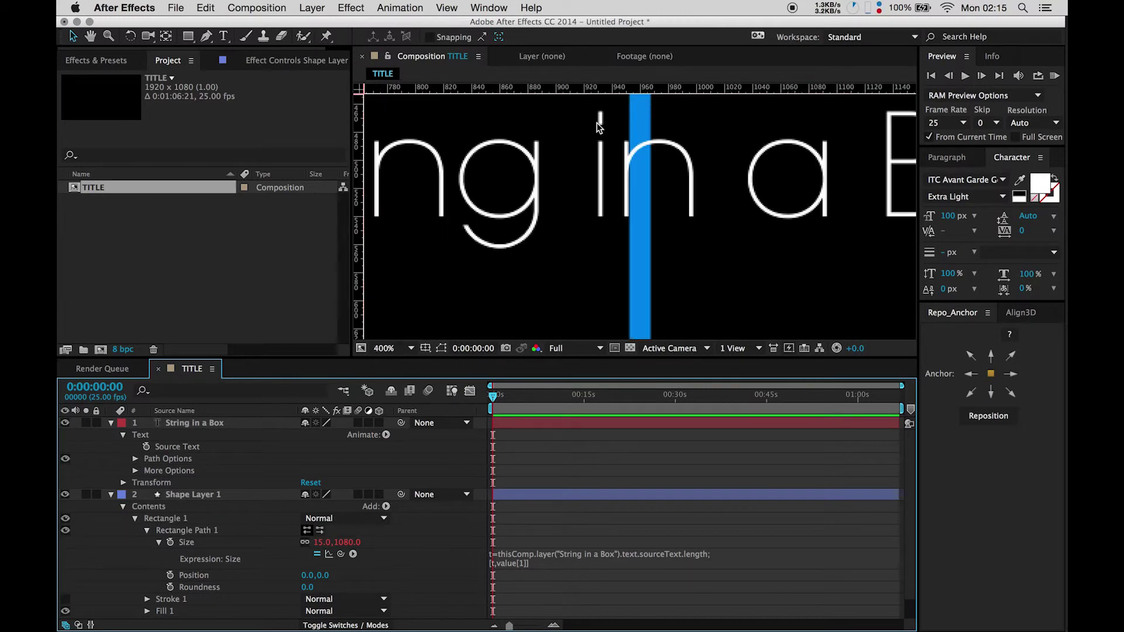
drag(436, 177, 476, 174)
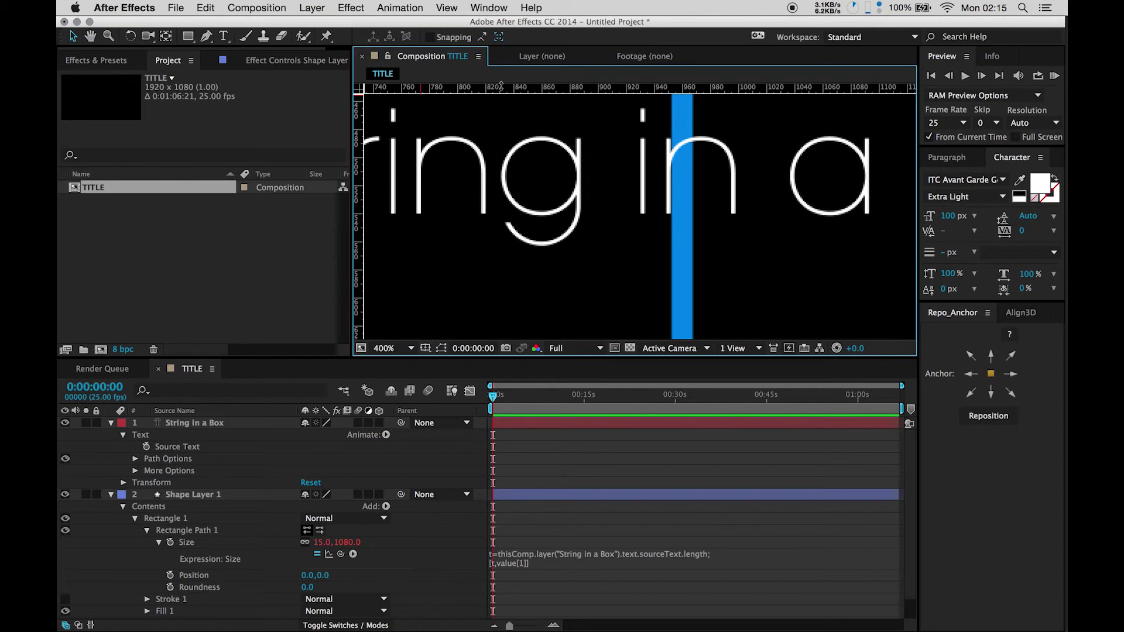
Step: Multiply t by 45 in the Size expression to widen the box around the text
click(538, 568)
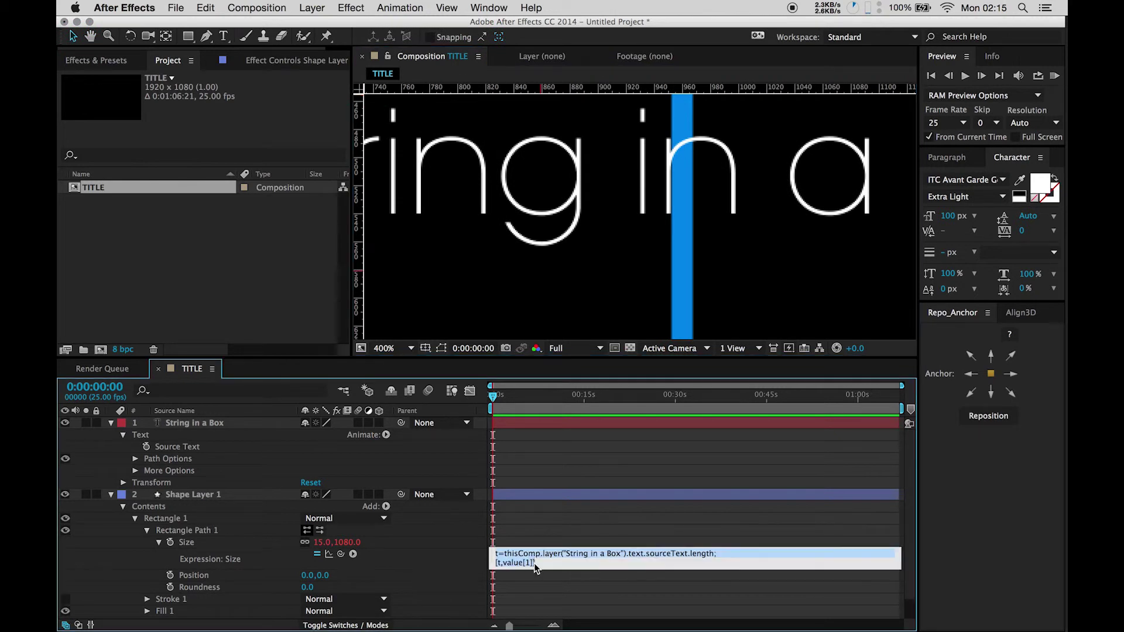
click(499, 563)
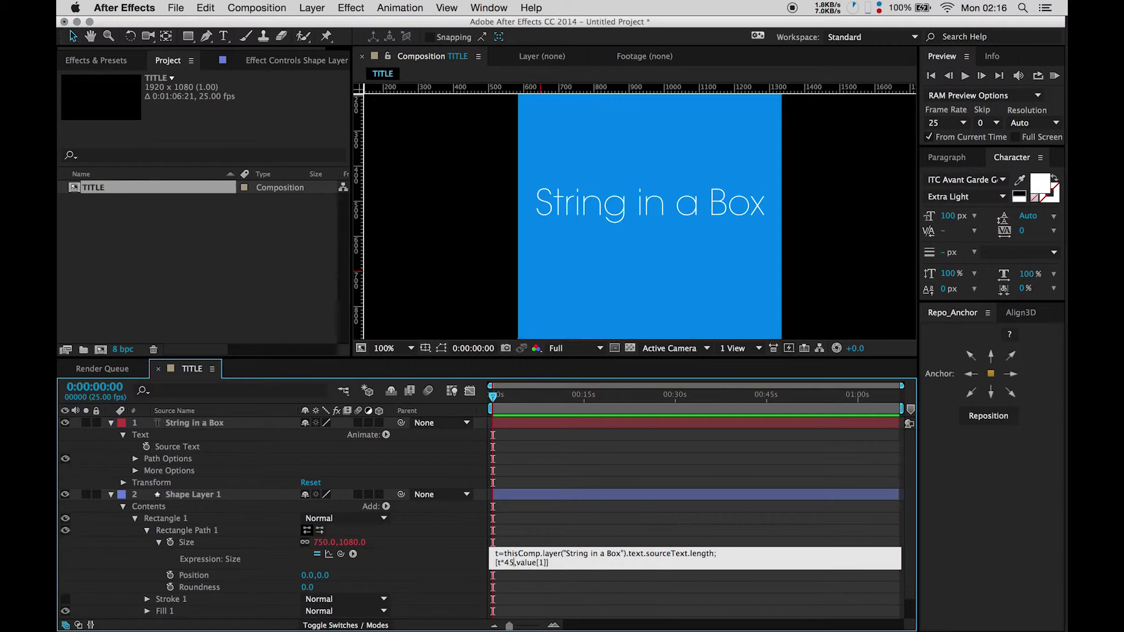
click(420, 541)
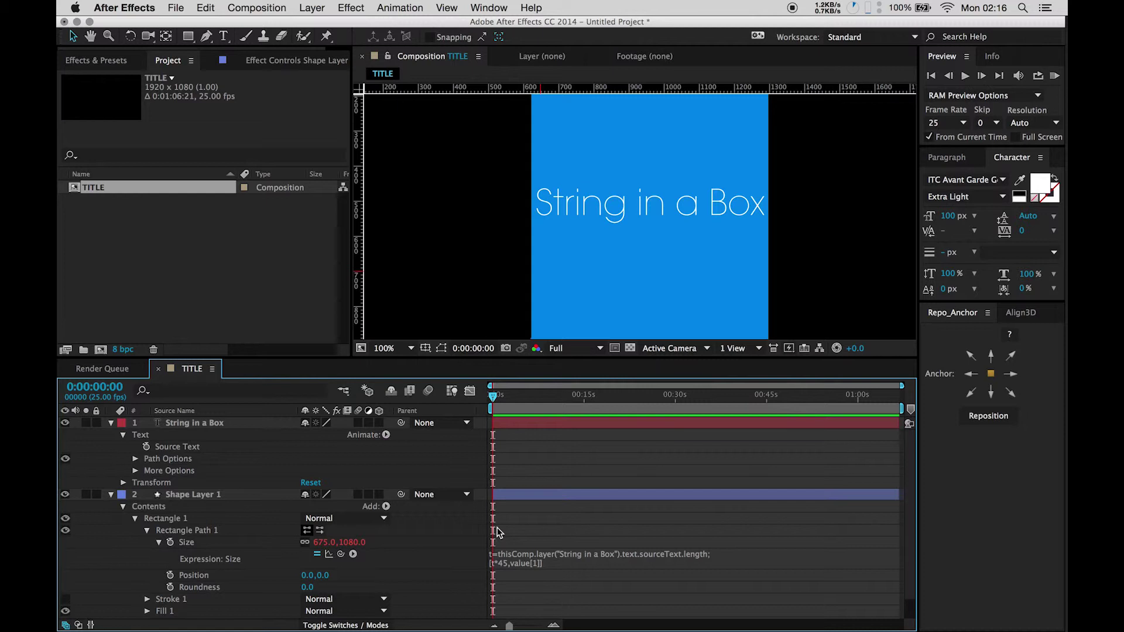
Step: Change the width term in the Size expression to (2+t)*45 to add side padding
click(505, 559)
click(499, 563)
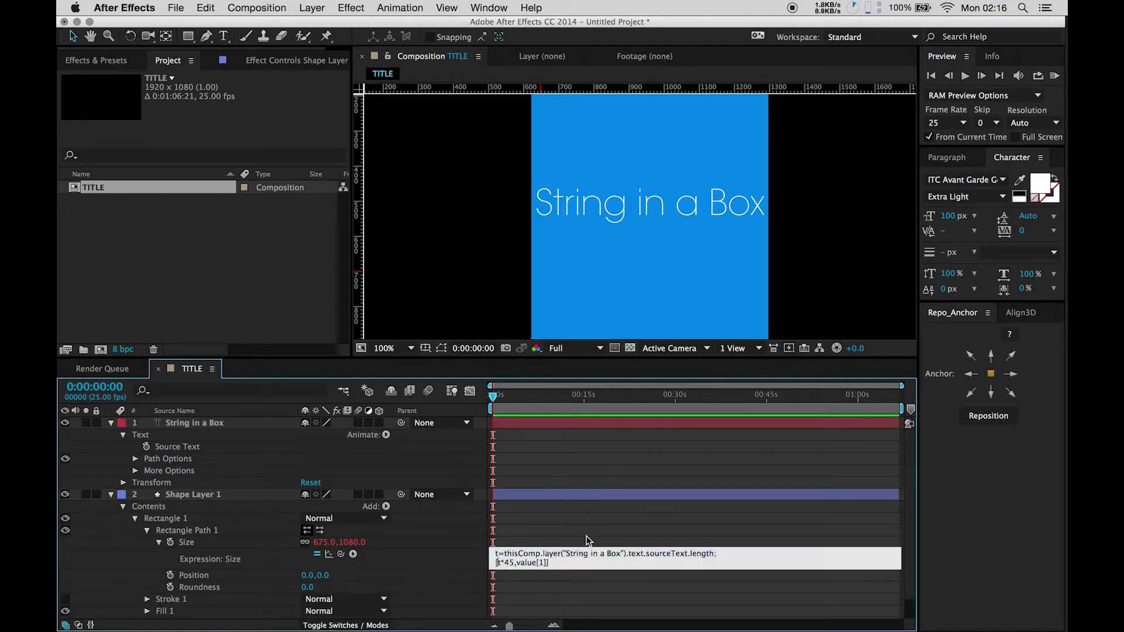
text((2+t))
click(462, 553)
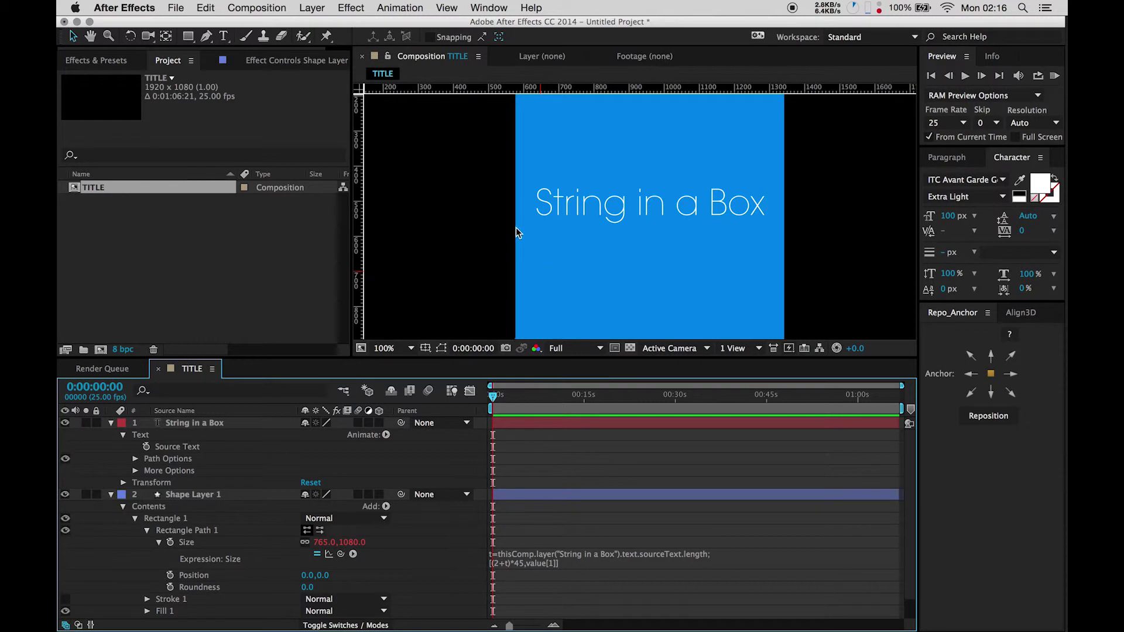
Step: Set the rectangle's height to 120 and its vertical position to -28 to fit the box around the text
click(353, 543)
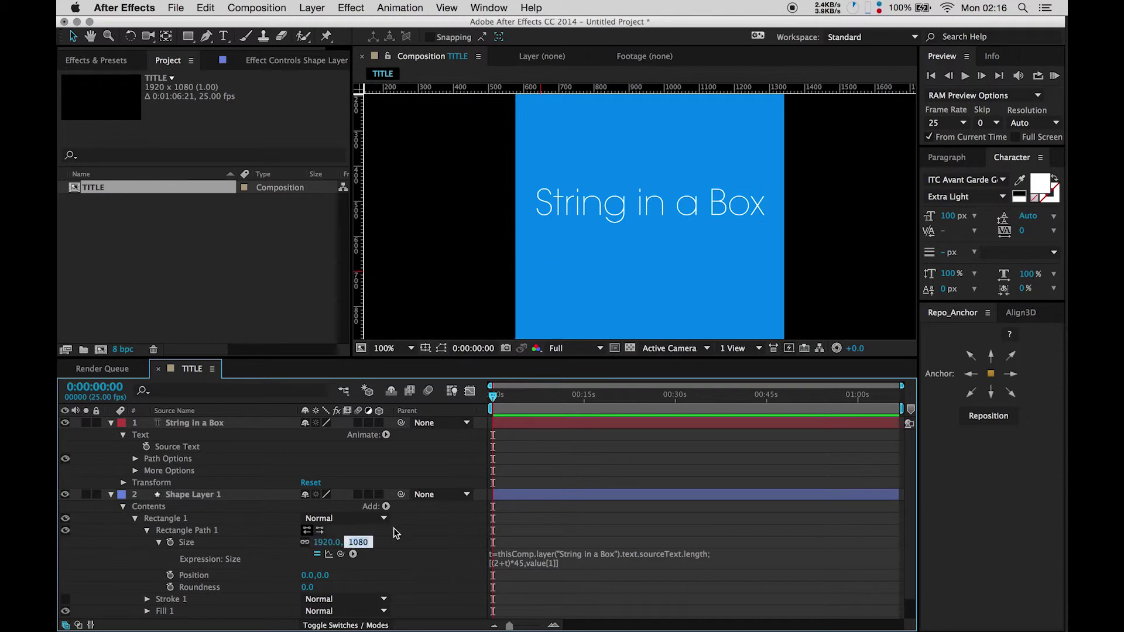
text(100)
key(Return)
drag(330, 576, 310, 576)
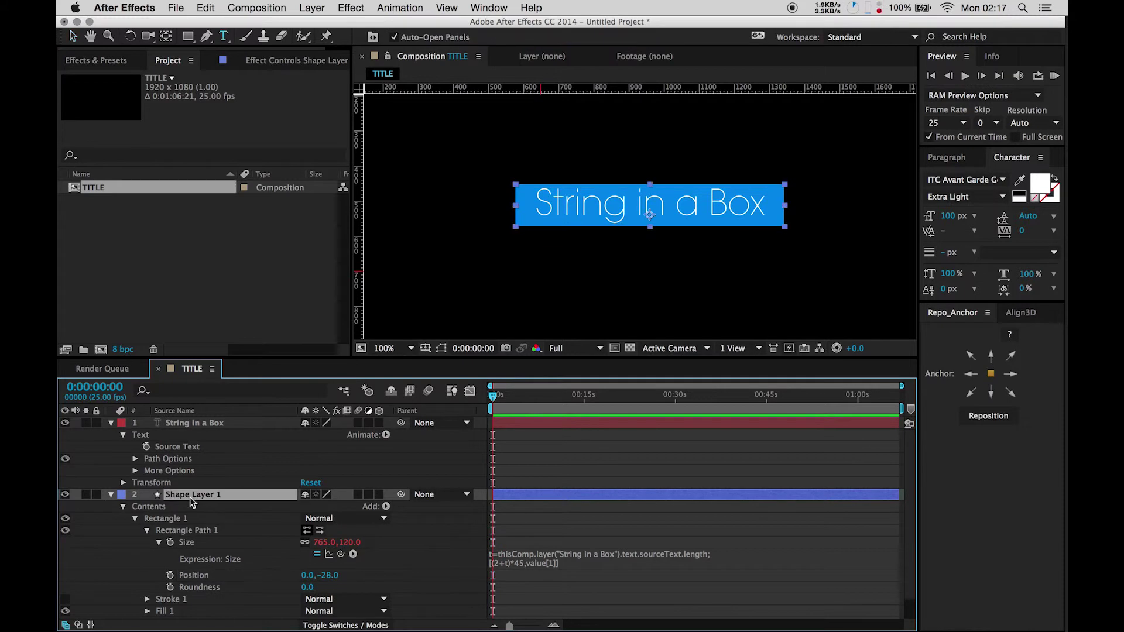
Step: Add a second, white stroke to the shape layer, move it into Rectangle 1 above the fill and set its width to 1
click(386, 506)
click(412, 453)
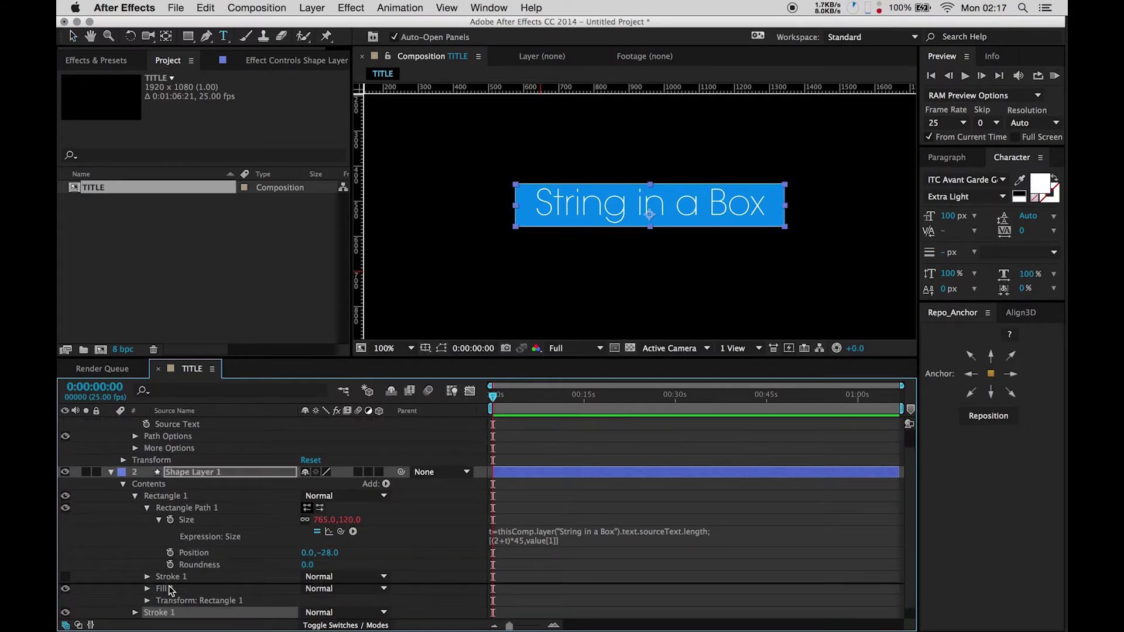
drag(151, 611, 164, 580)
click(147, 588)
click(308, 564)
text(1)
click(434, 556)
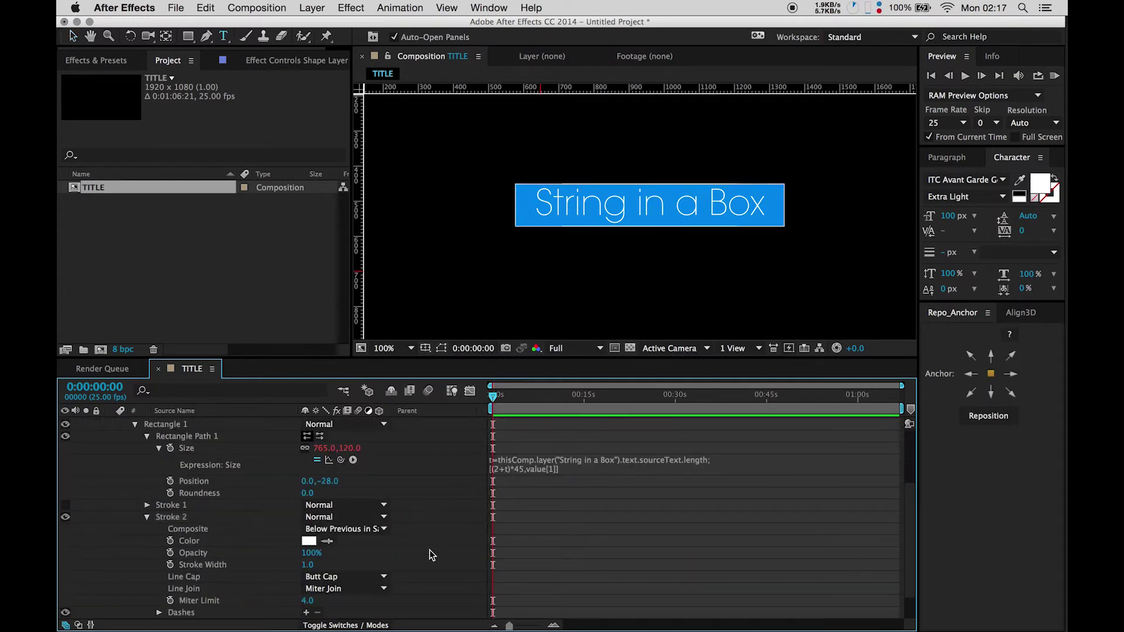
Step: Show Stroke 1 in the box's blue with a width of 44, and reorder the white stroke above it
click(167, 505)
click(147, 505)
scroll(175, 491, down, 1)
click(327, 492)
click(530, 210)
drag(308, 516, 335, 514)
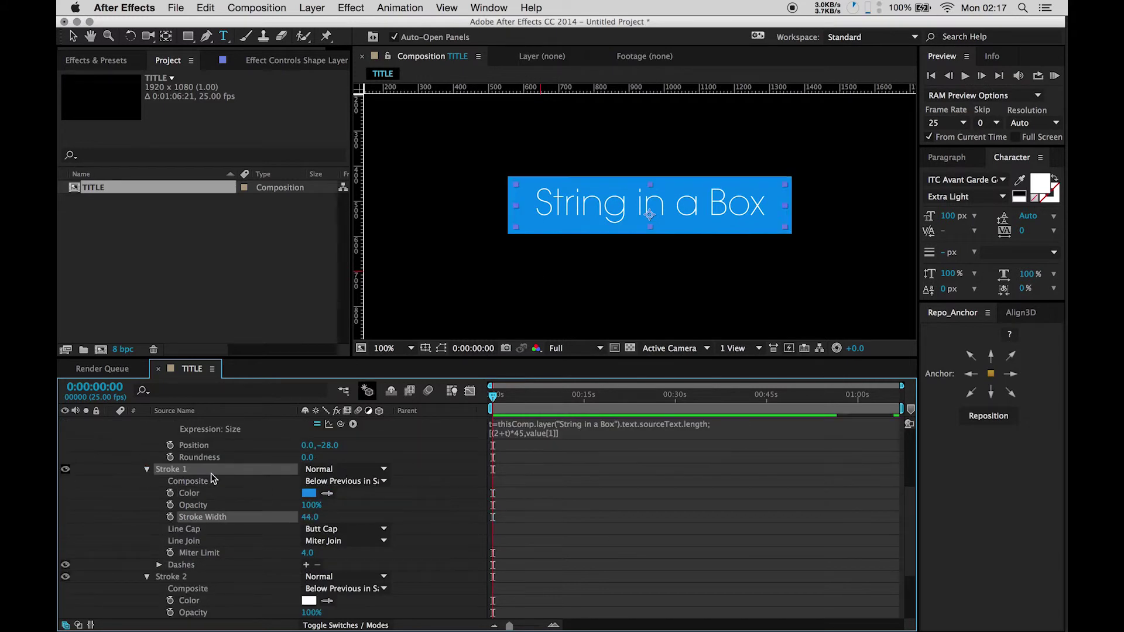
mouse_move(170, 576)
mouse_down()
mouse_move(201, 498)
mouse_move(176, 467)
mouse_up()
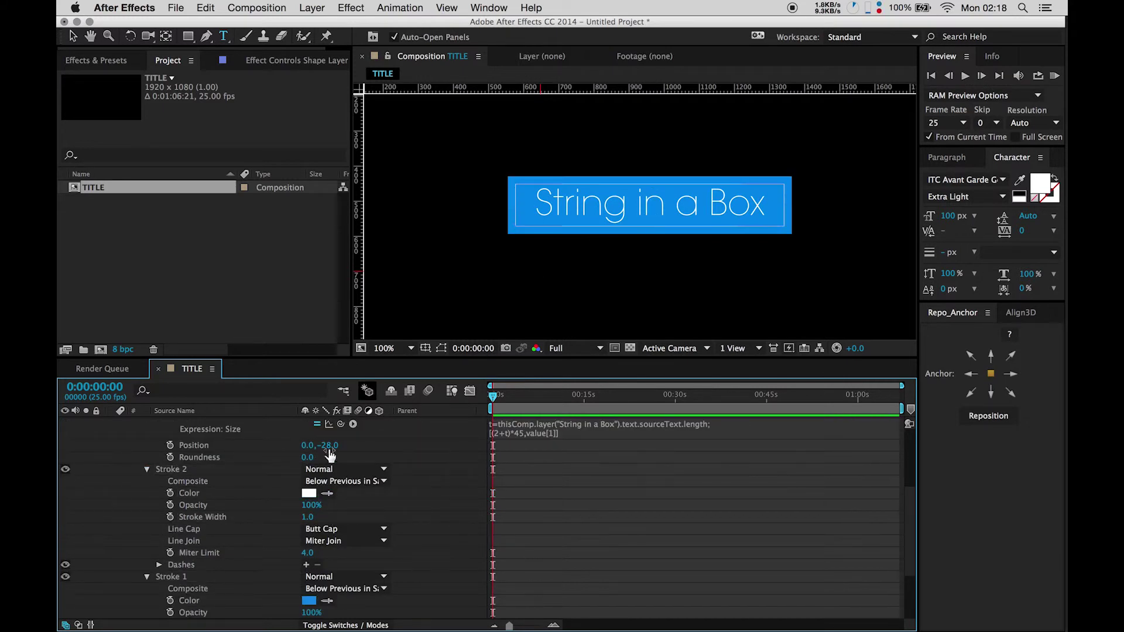
Step: Reduce the blue Stroke 1 width to 20 and collapse the shape layer's contents
click(147, 469)
drag(310, 528, 484, 526)
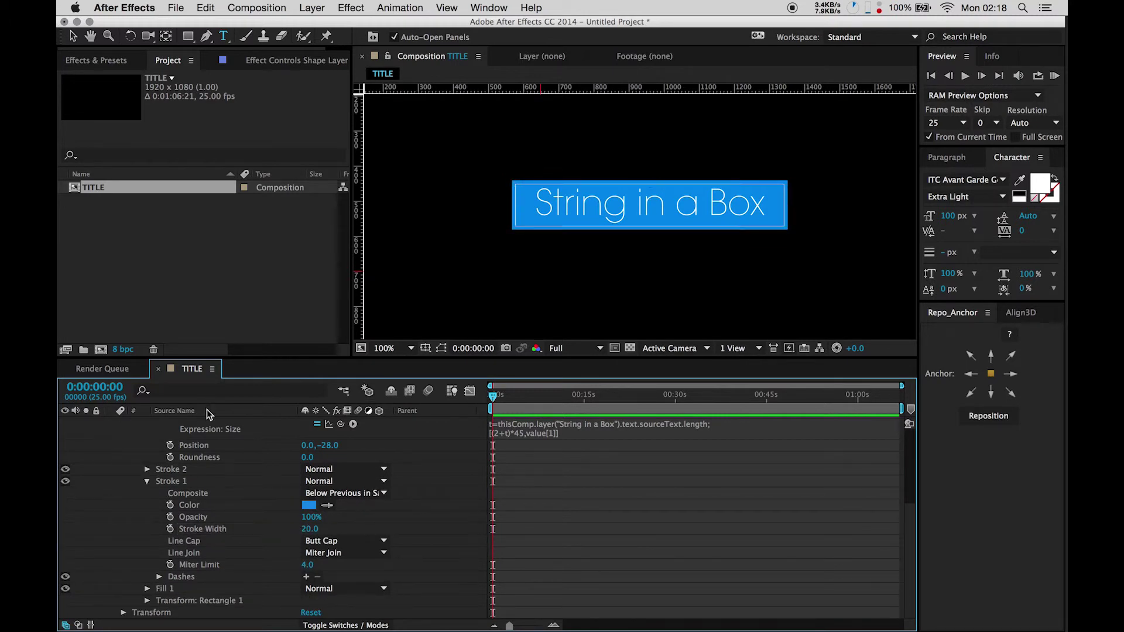
scroll(149, 448, up, 3)
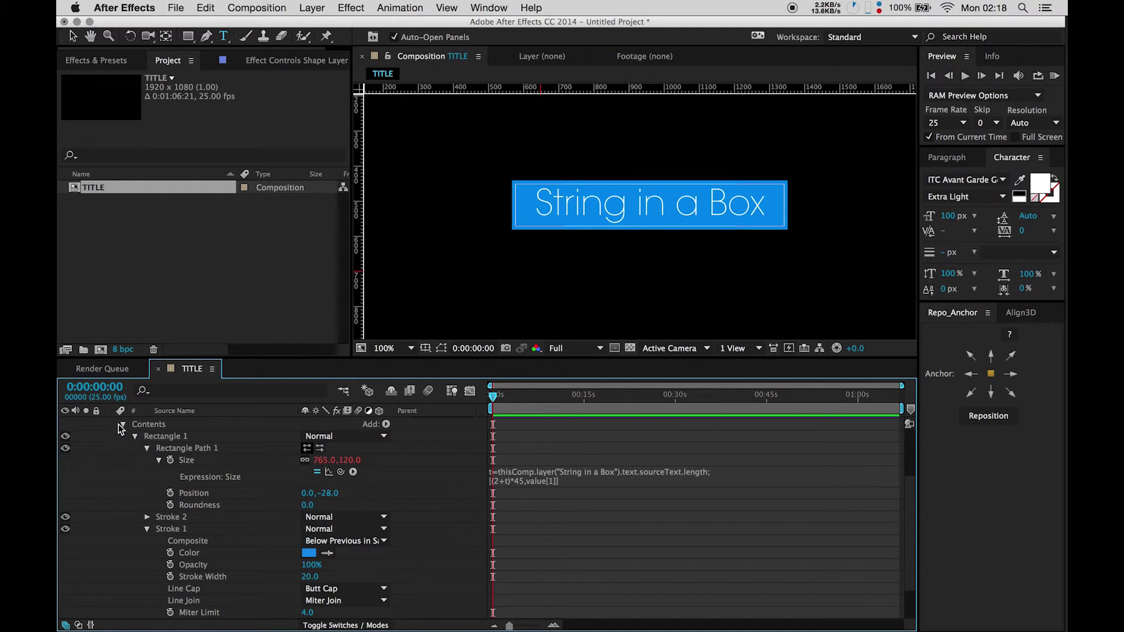
click(121, 424)
Step: Test the box's adaptive width by replacing the title text with "testjdsnds s", and undo the change
click(206, 423)
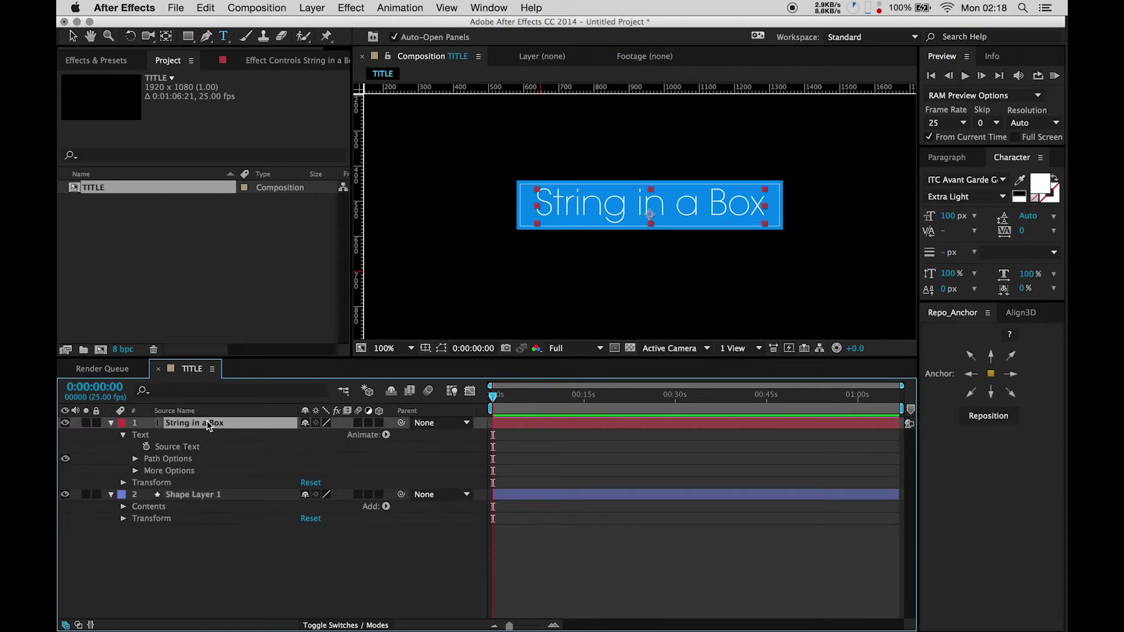
double_click(206, 422)
text(test)
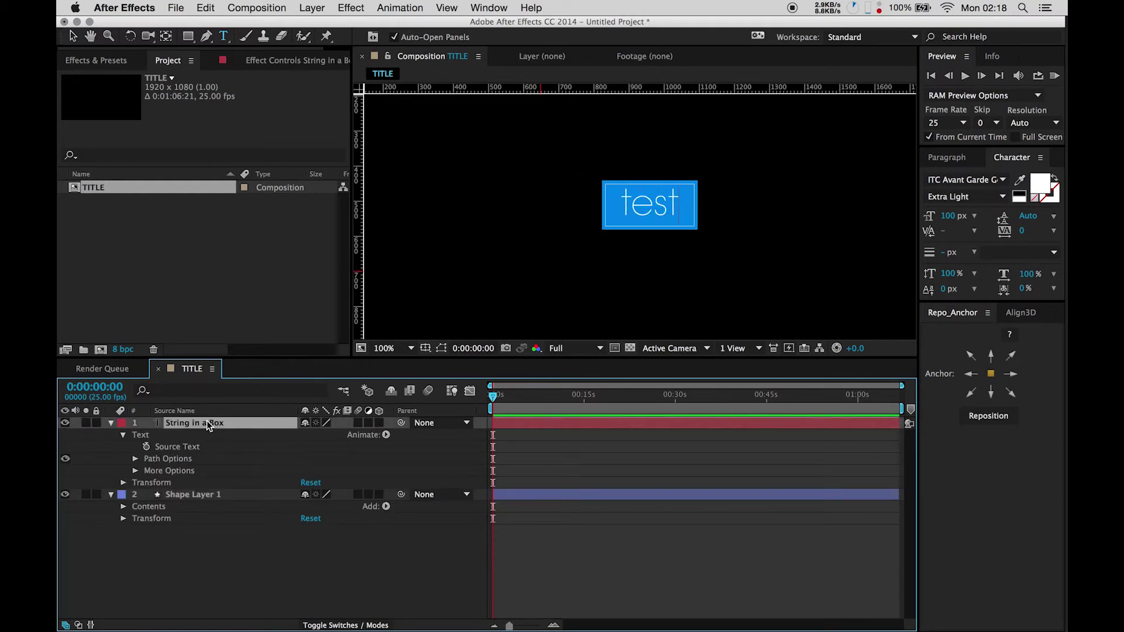
text(jdsnds)
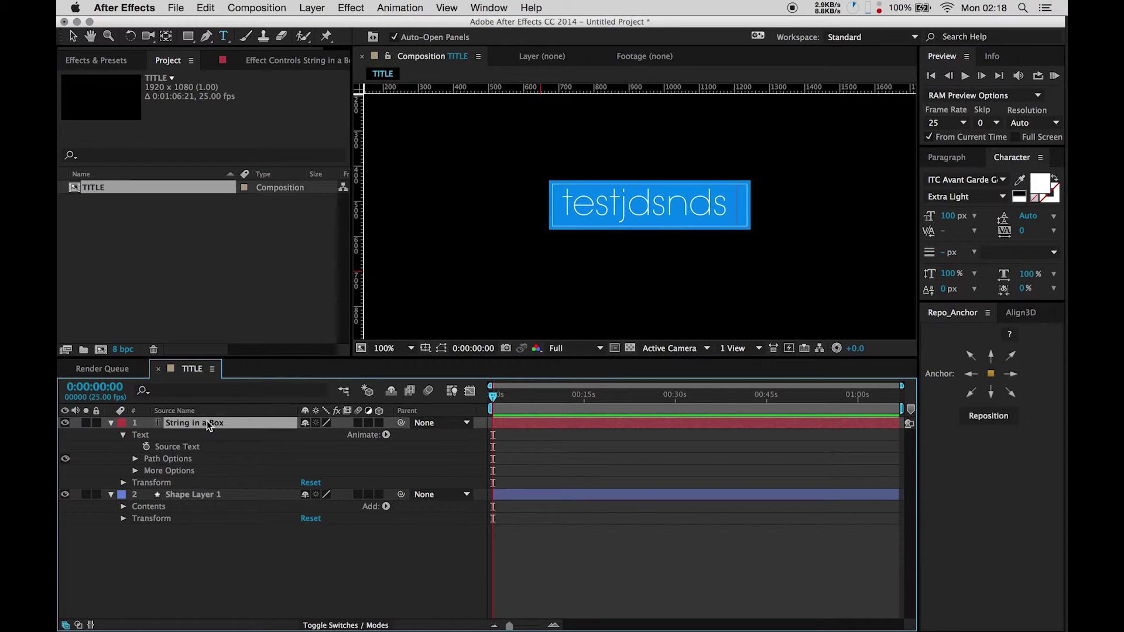
text( s)
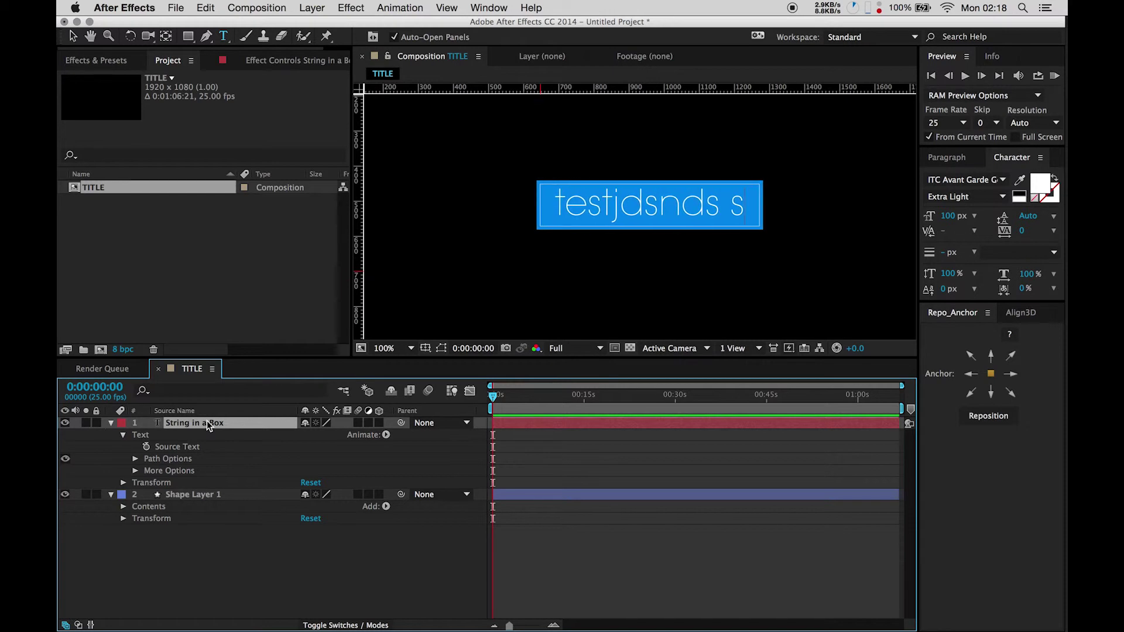
key(super+z)
key(Escape)
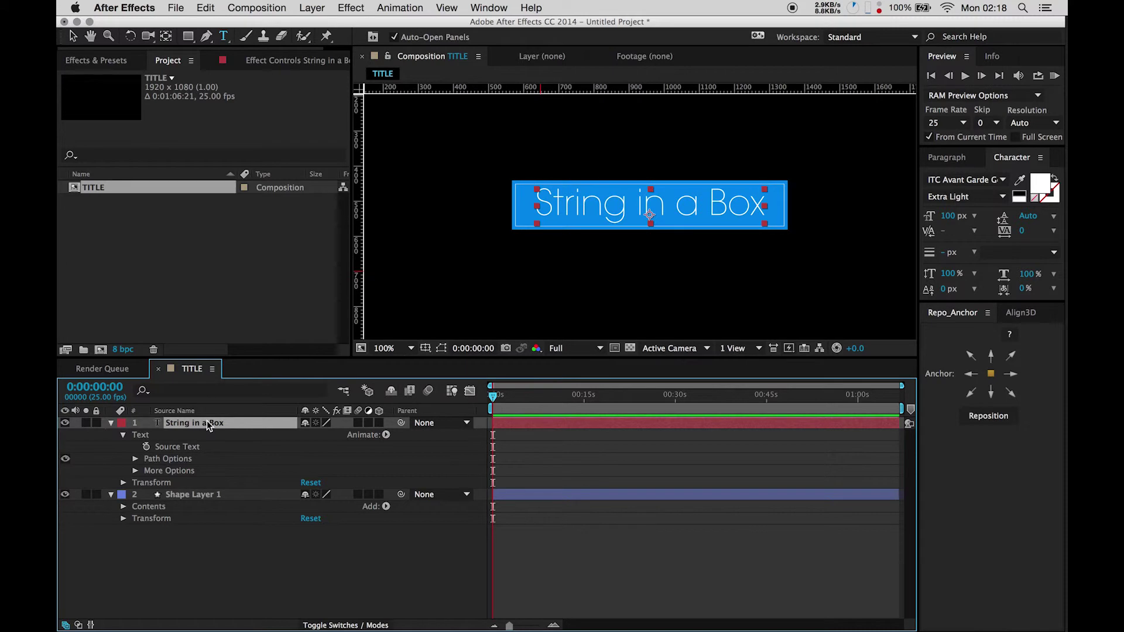
Step: Try the narrow text "ii" and the wider "ee" in the title layer, and undo back to "String in a Box"
double_click(206, 422)
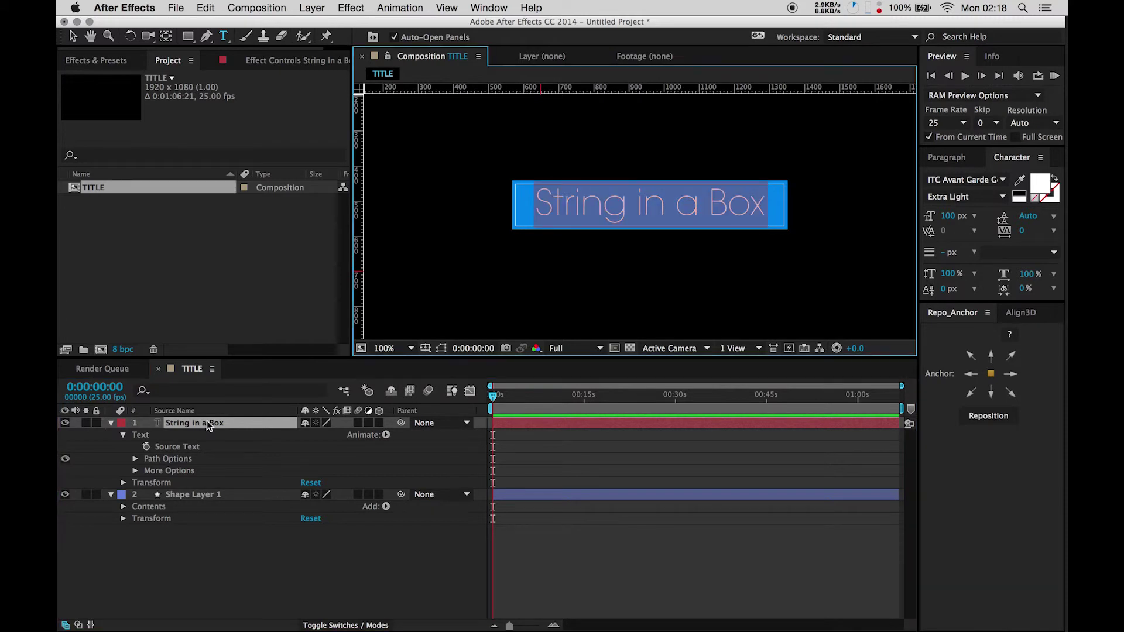
text(ii)
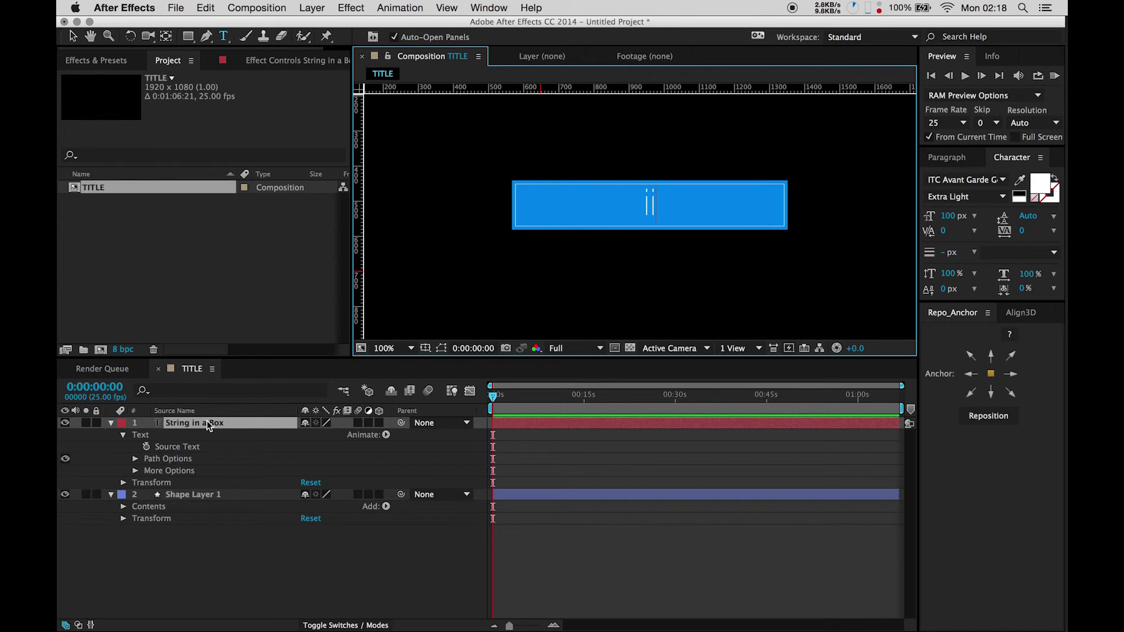
click(248, 447)
double_click(236, 422)
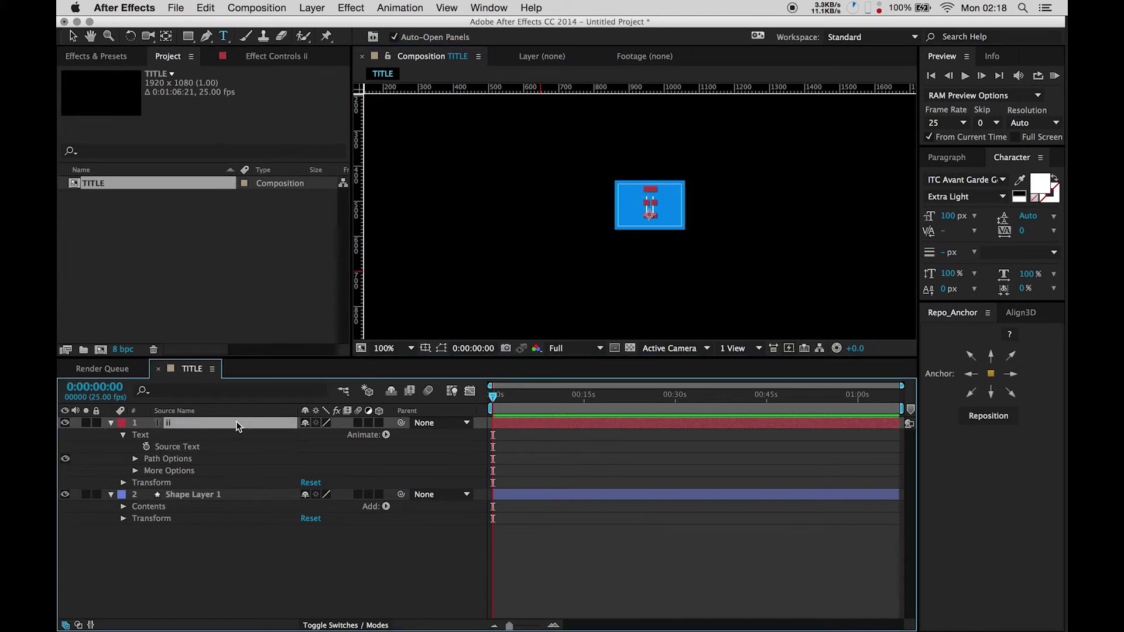
text(ee)
click(275, 447)
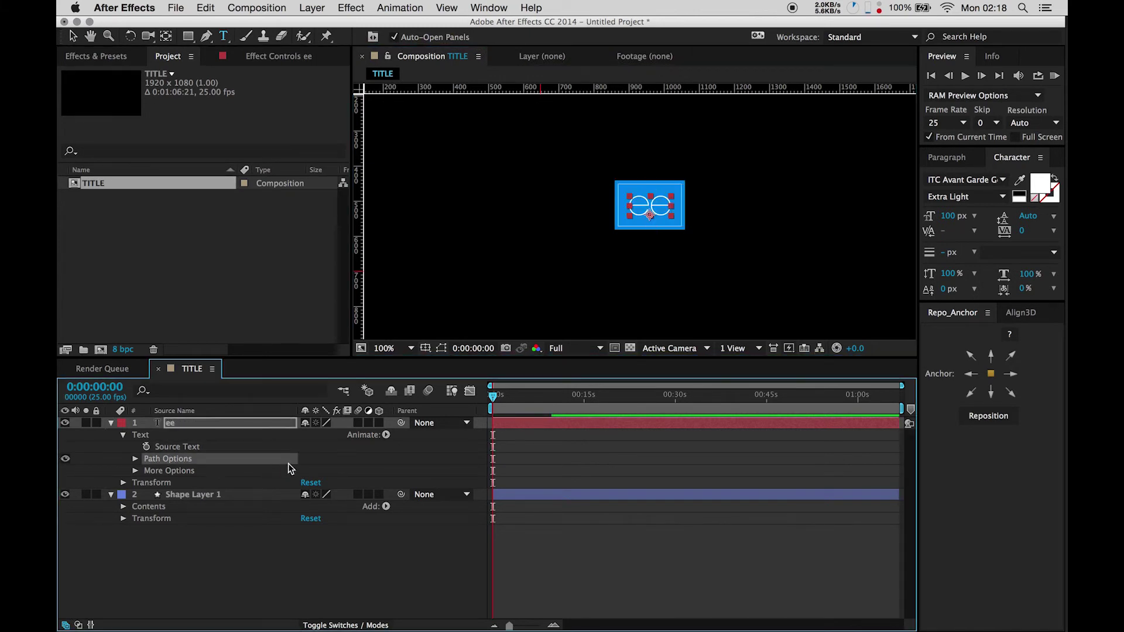
key(super+z)
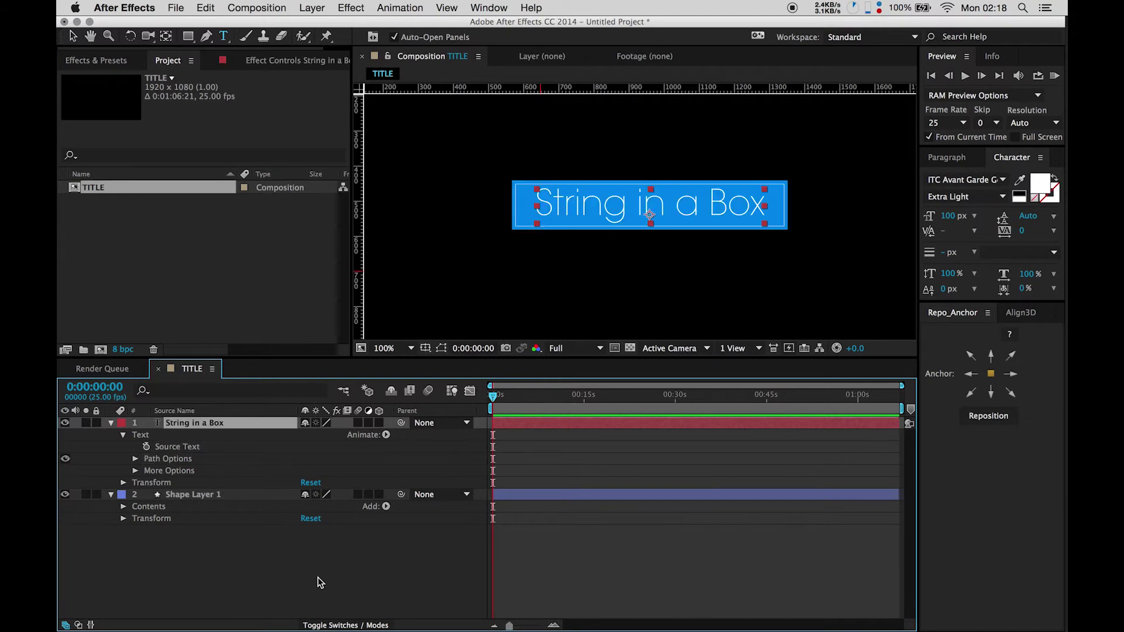
click(321, 579)
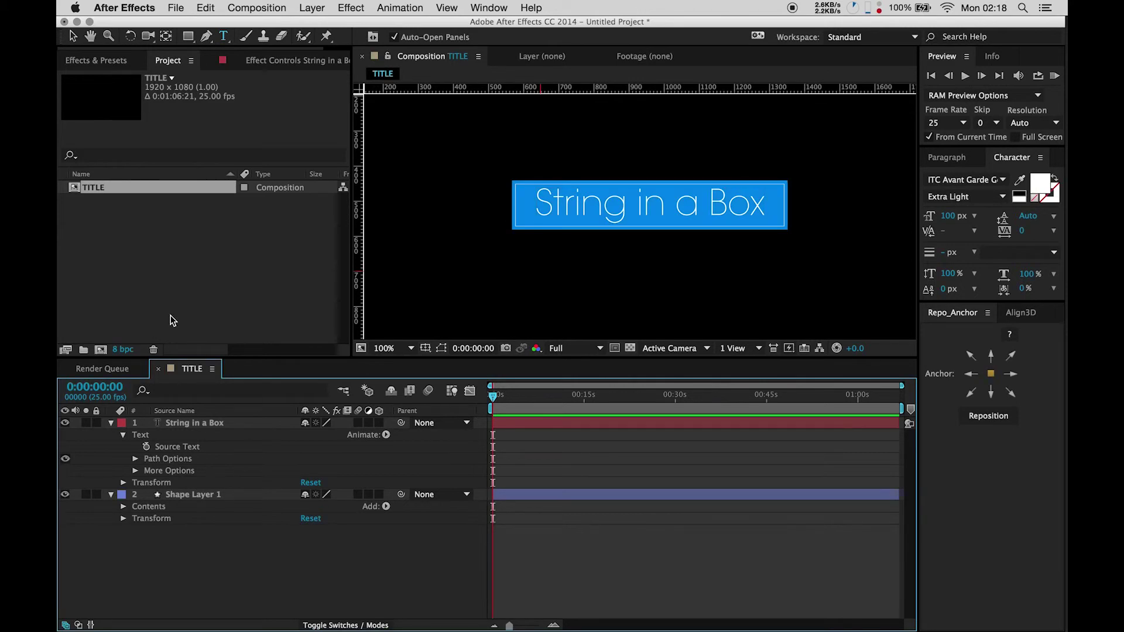
Step: Enable the Template option in the TITLE composition's advanced settings so its unlocked text layers are editable in Premiere Pro
right_click(190, 369)
click(268, 393)
click(531, 156)
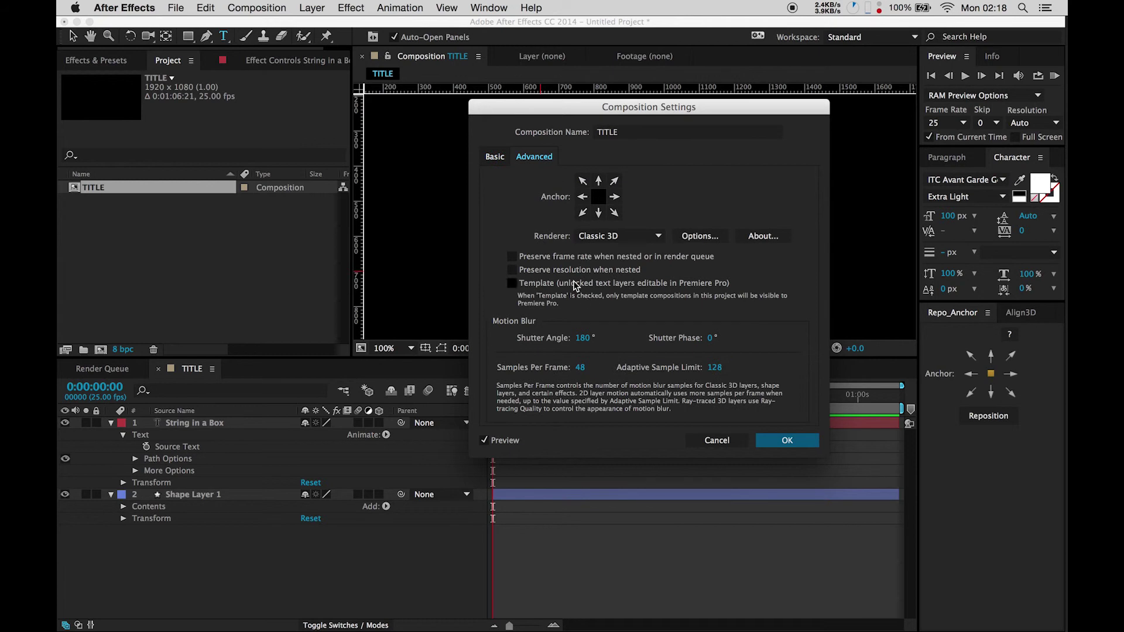
click(786, 440)
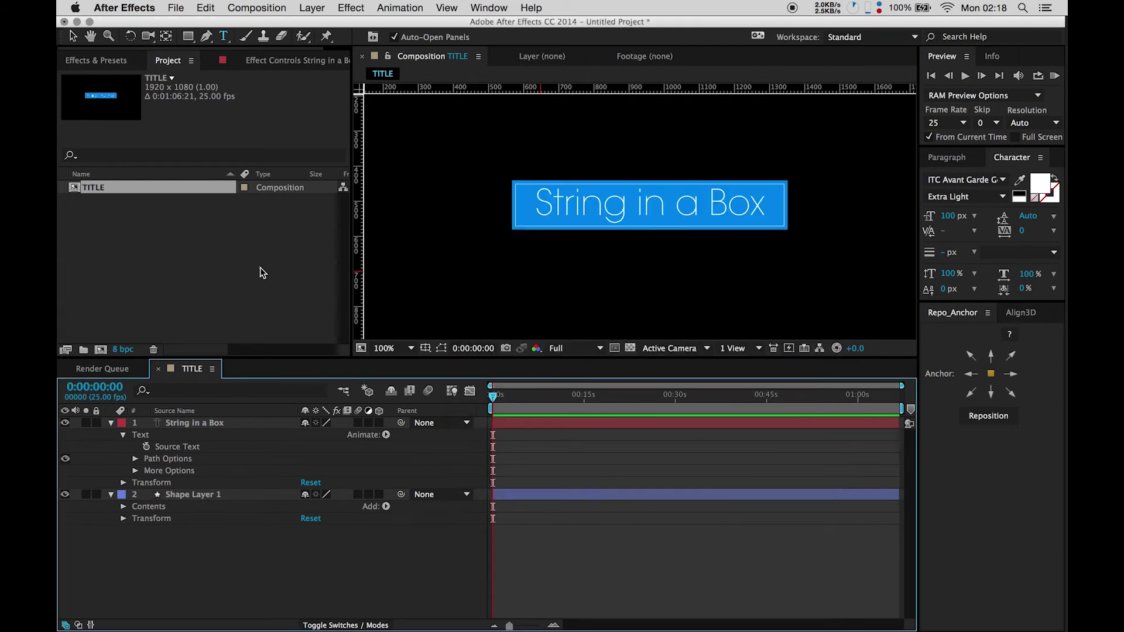
Step: Save the project as pickw1 in the pickwhip folder
key(super+s)
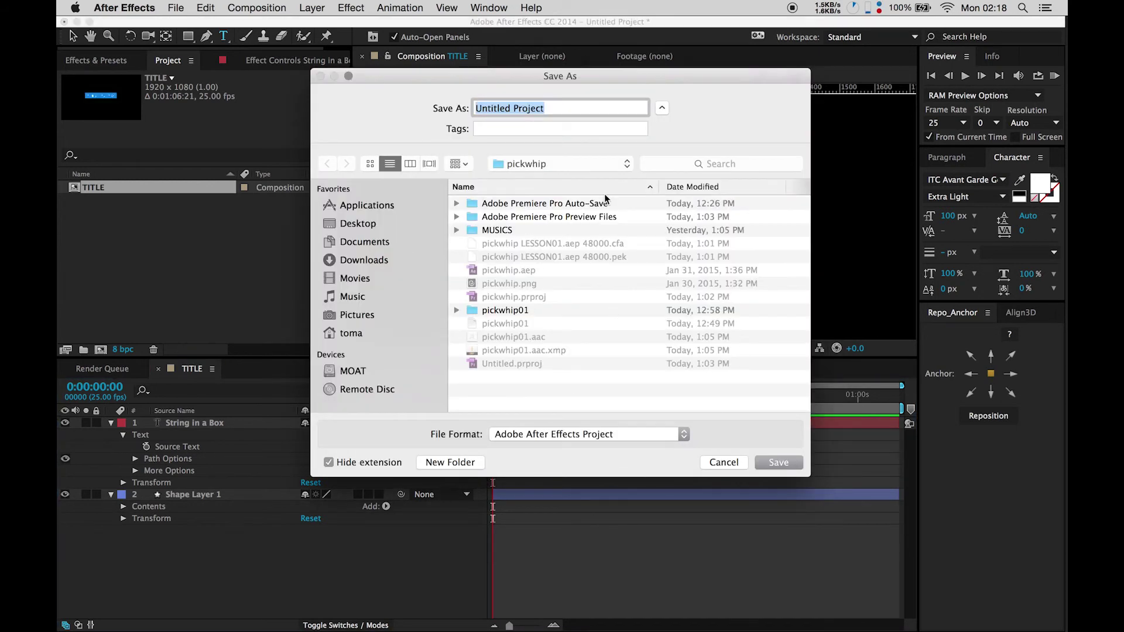
text(pickw1)
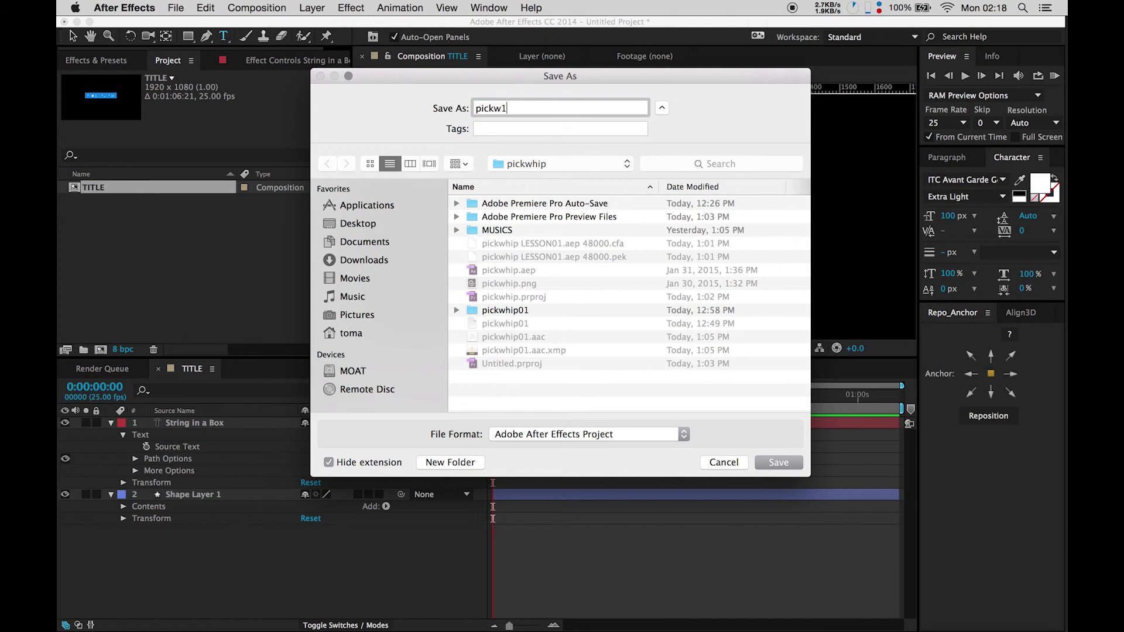
key(Return)
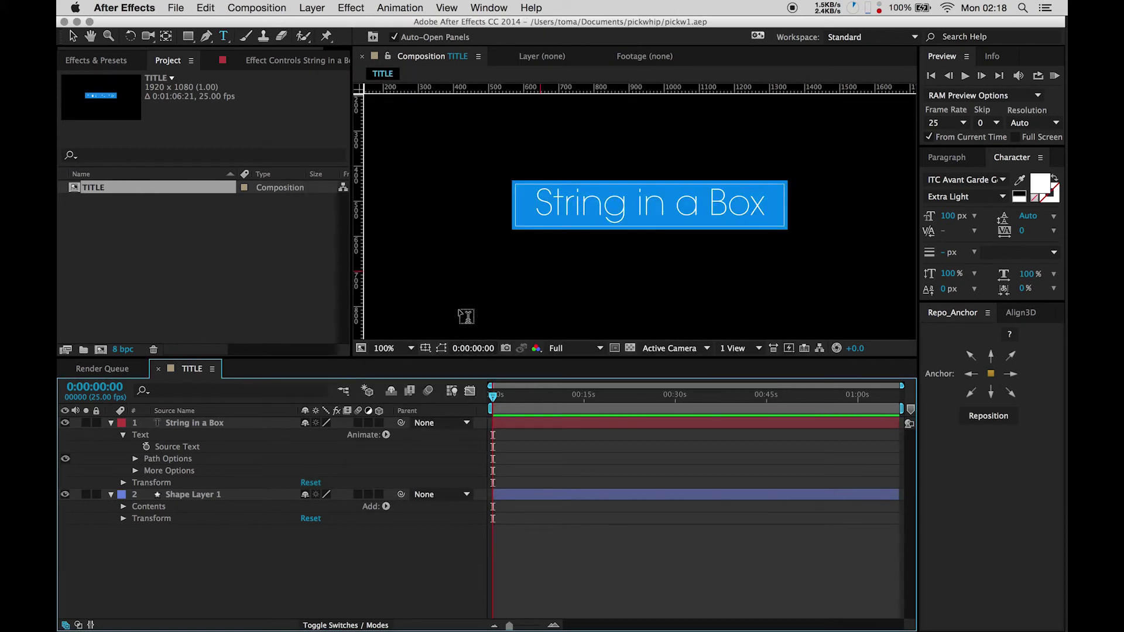
Step: Switch to Premiere Pro and create Sequence 01 with the DSLR 1080p25 preset
key(super+Tab)
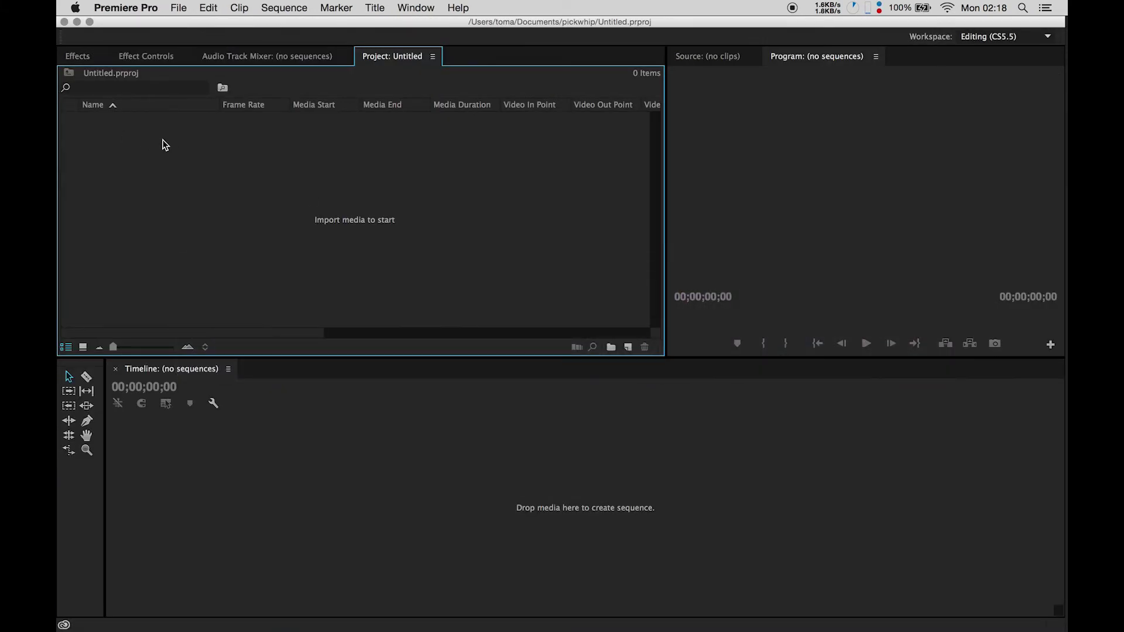
click(629, 348)
click(656, 359)
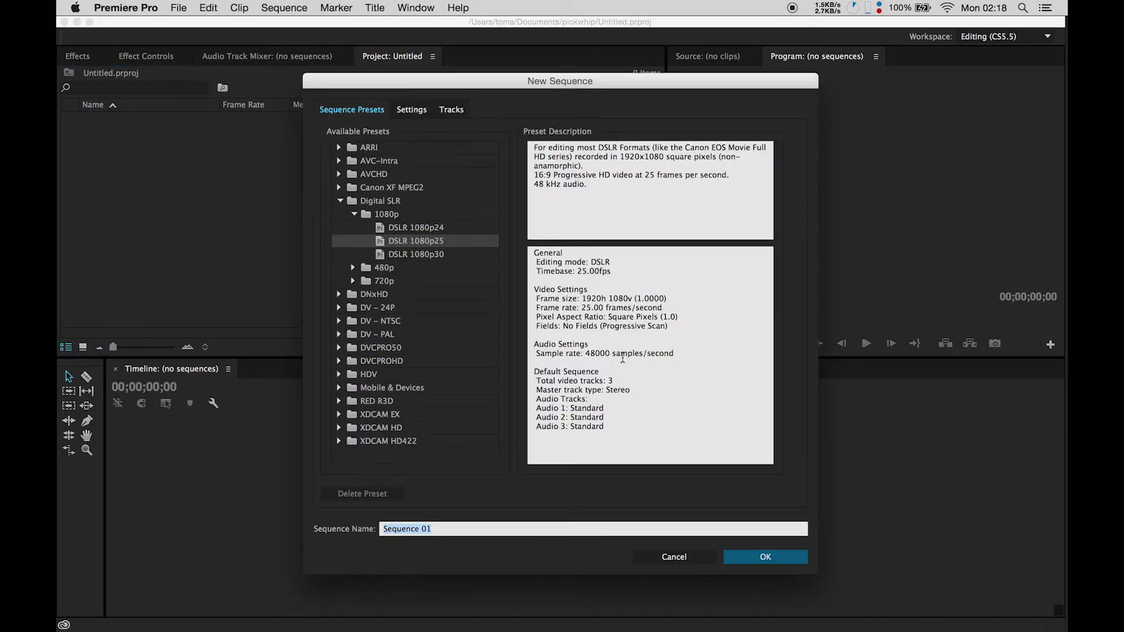
click(765, 558)
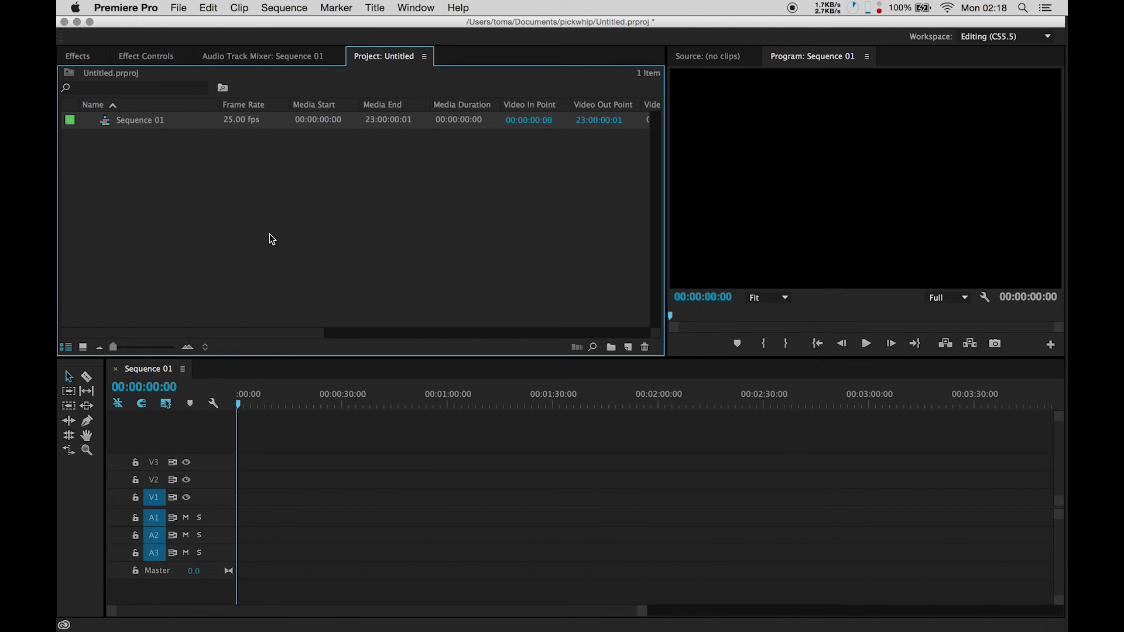
Step: Import the TITLE composition from pickw1.aep into the project
double_click(285, 220)
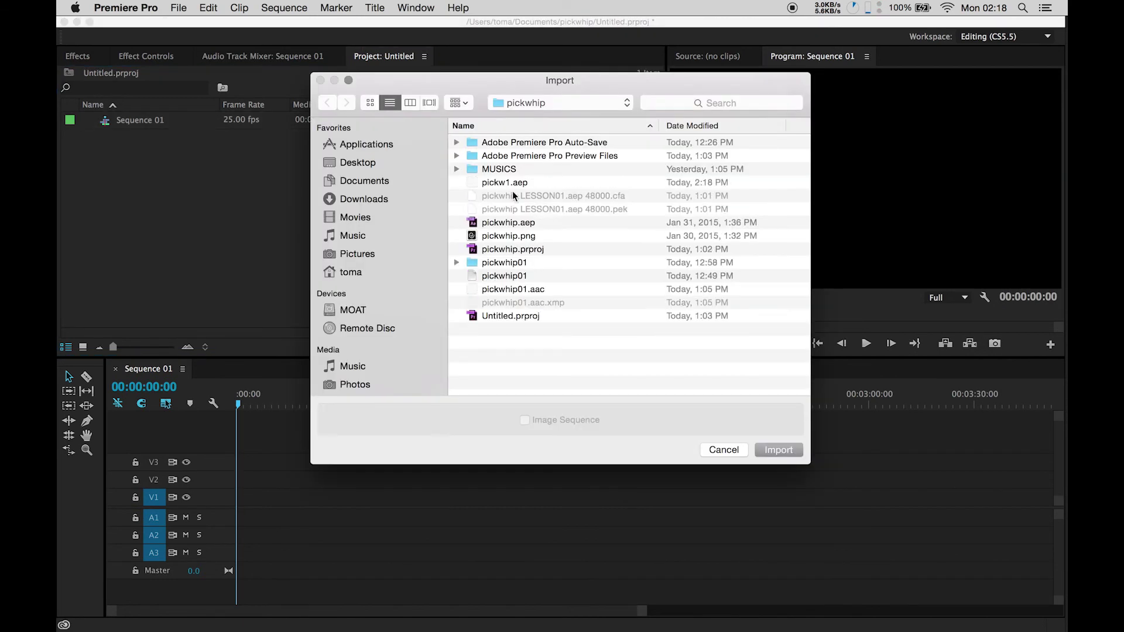
double_click(518, 185)
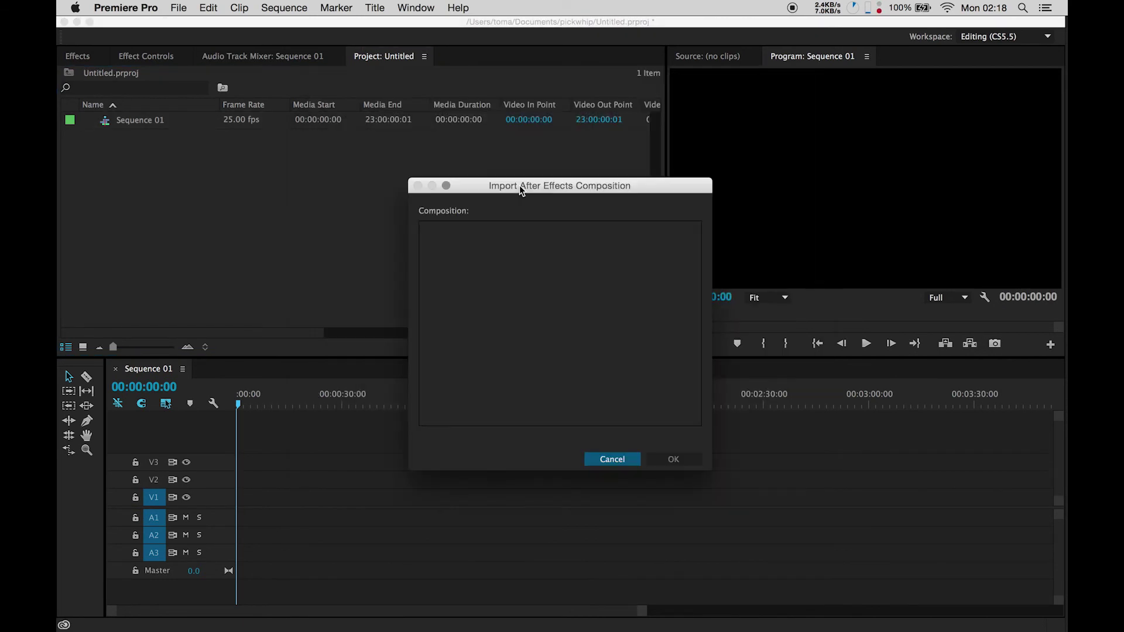
click(463, 227)
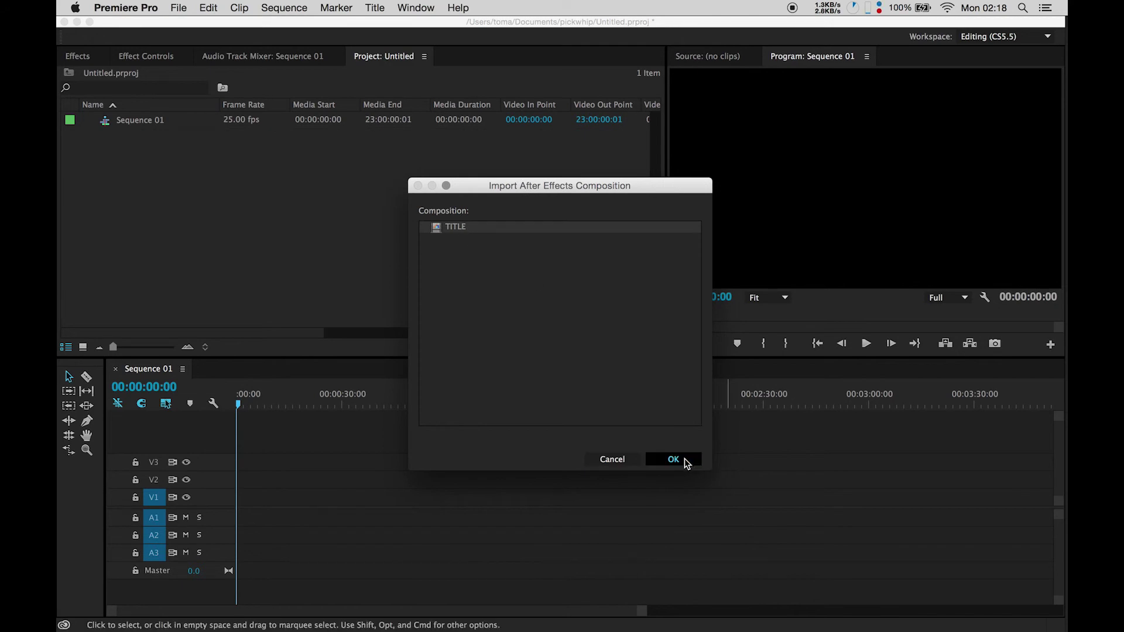
click(682, 459)
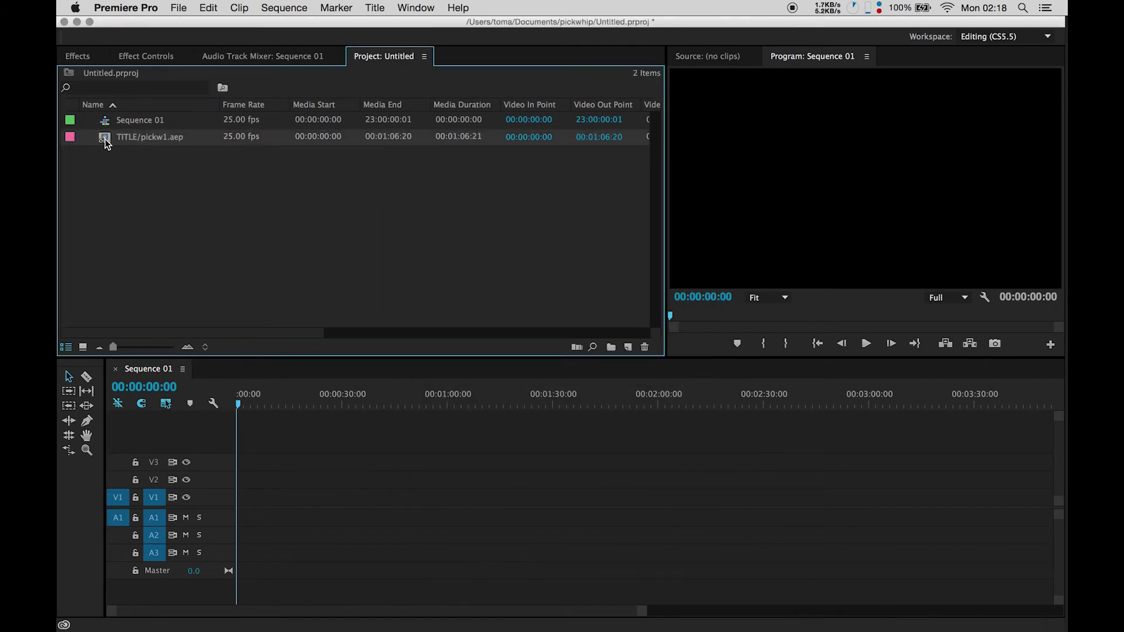
Step: Open the imported title's editable text, try changing it to "test two", and undo the change
double_click(104, 139)
click(167, 58)
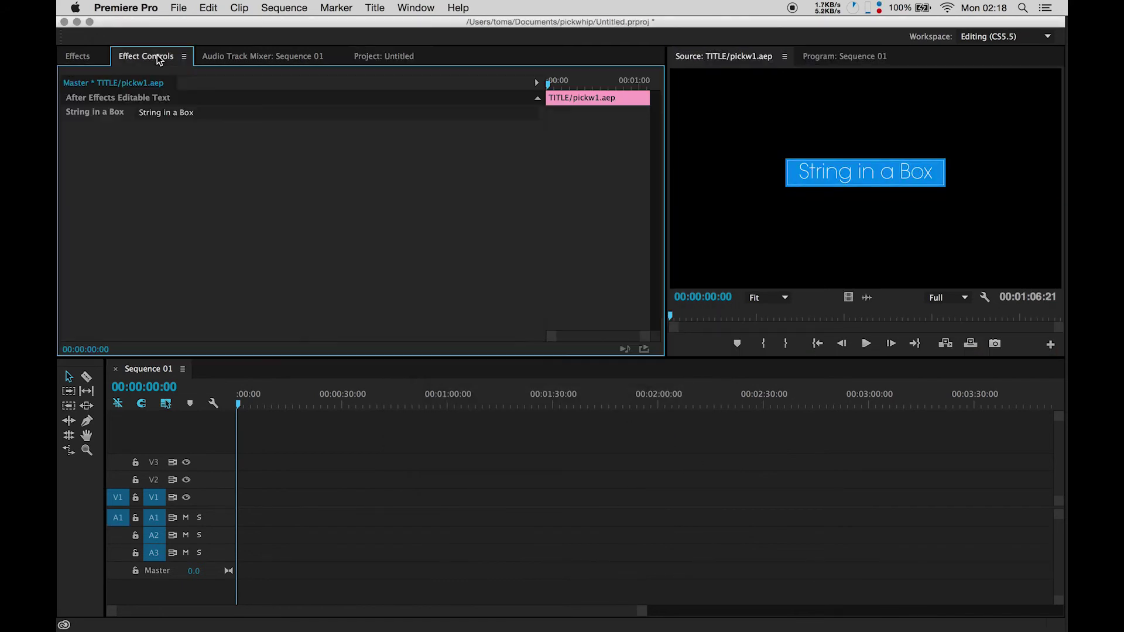
click(195, 113)
drag(195, 113, 69, 112)
text(test two)
click(193, 206)
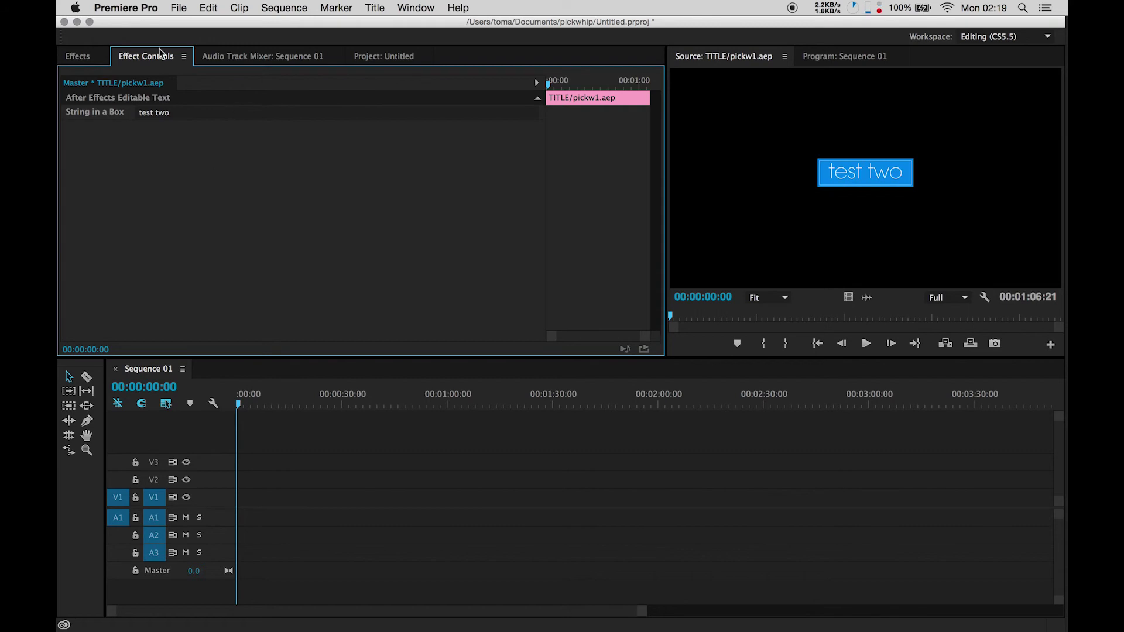
key(super+z)
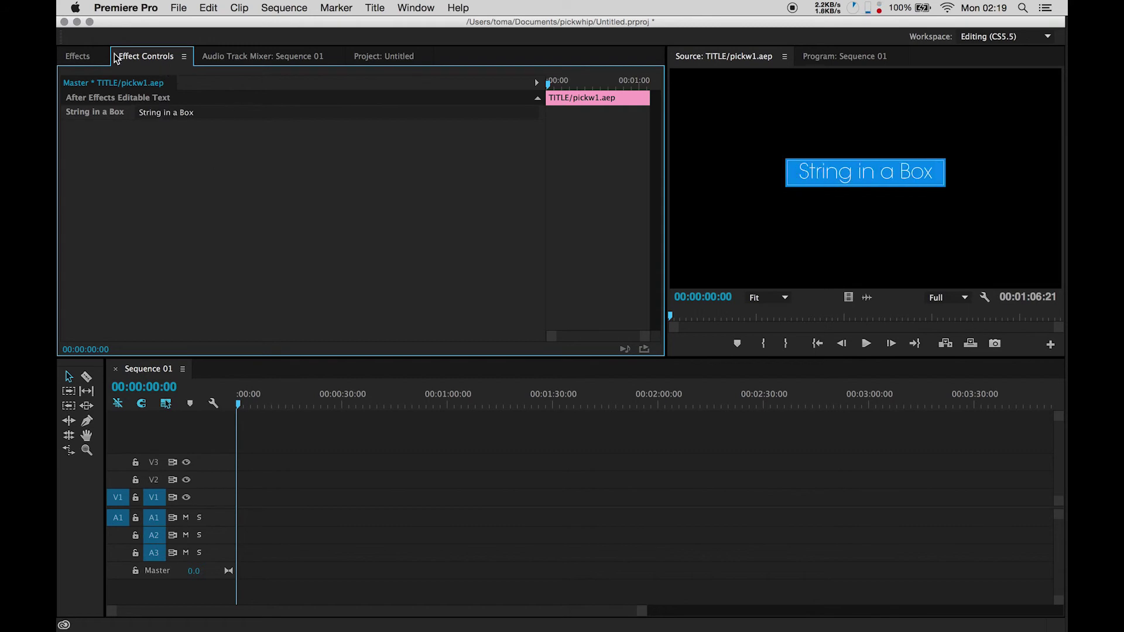
Step: Place the TITLE/pickw1.aep clip at the start of Sequence 01 on V1, and duplicate it in the project
click(396, 56)
drag(145, 143, 235, 515)
right_click(130, 138)
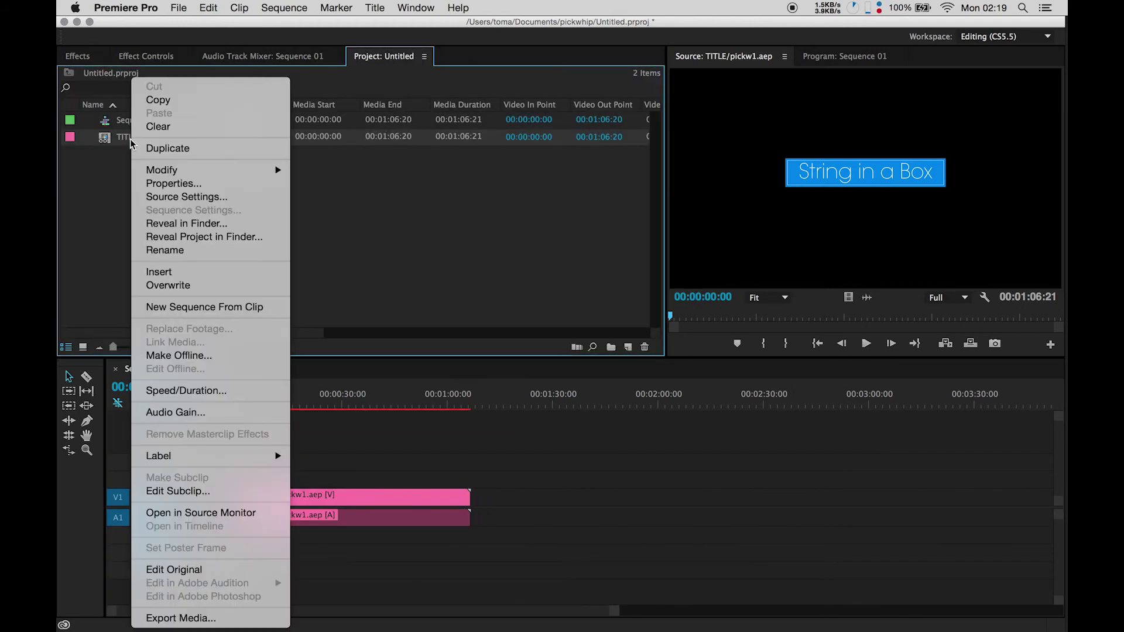
click(218, 148)
Step: Open the duplicated title clip and set its editable text to "this is a test"
click(159, 155)
double_click(110, 154)
click(261, 56)
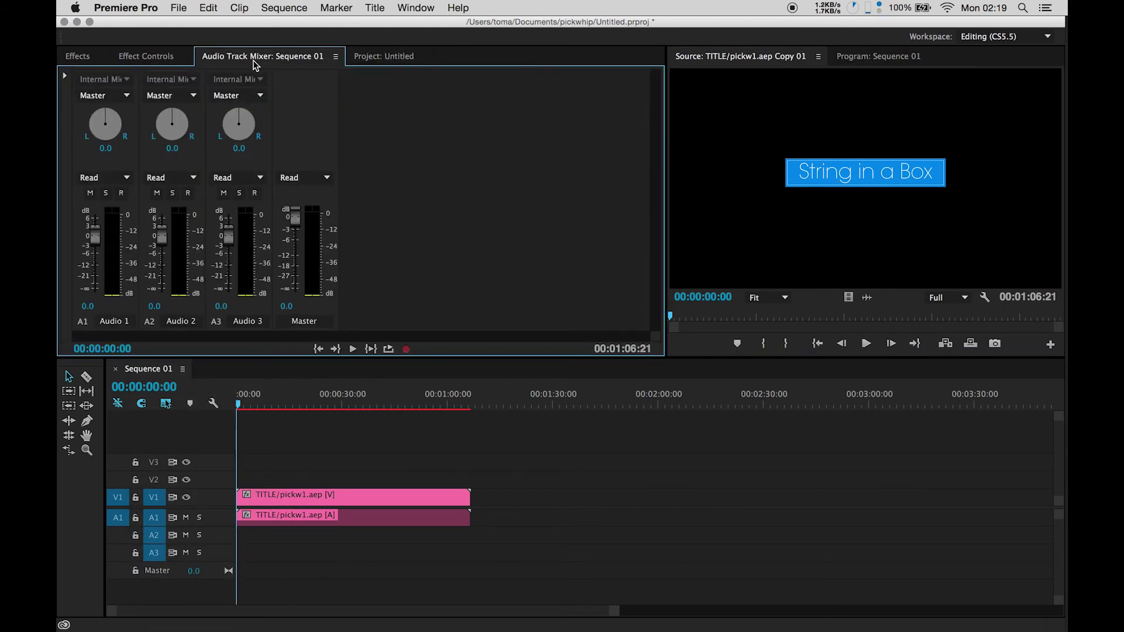
click(182, 58)
click(234, 112)
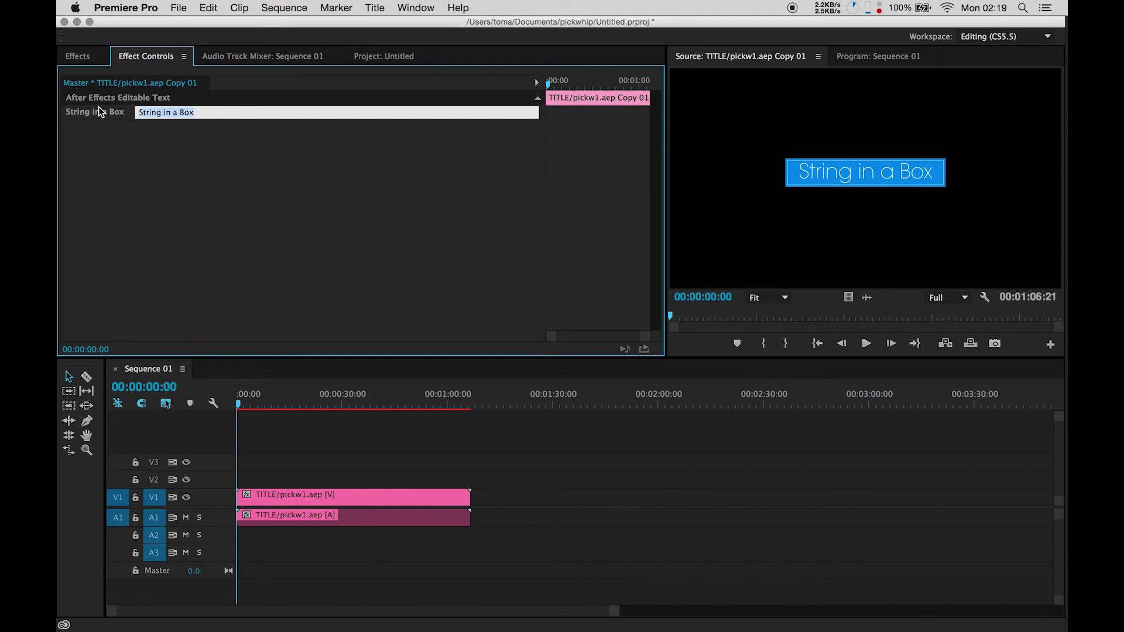
text(this is a test)
key(Return)
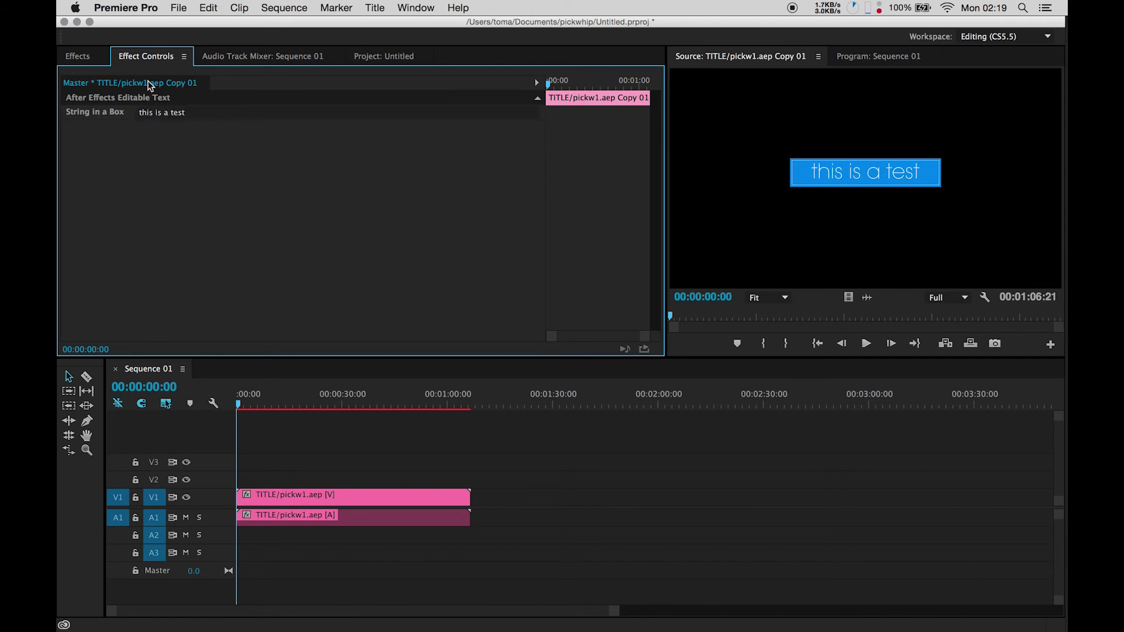
Step: Place the duplicated title on V1 over the first clip from about 29 seconds, and preview the sequence at 00:00:38:05
click(416, 56)
drag(182, 155, 333, 488)
click(283, 404)
drag(283, 404, 372, 408)
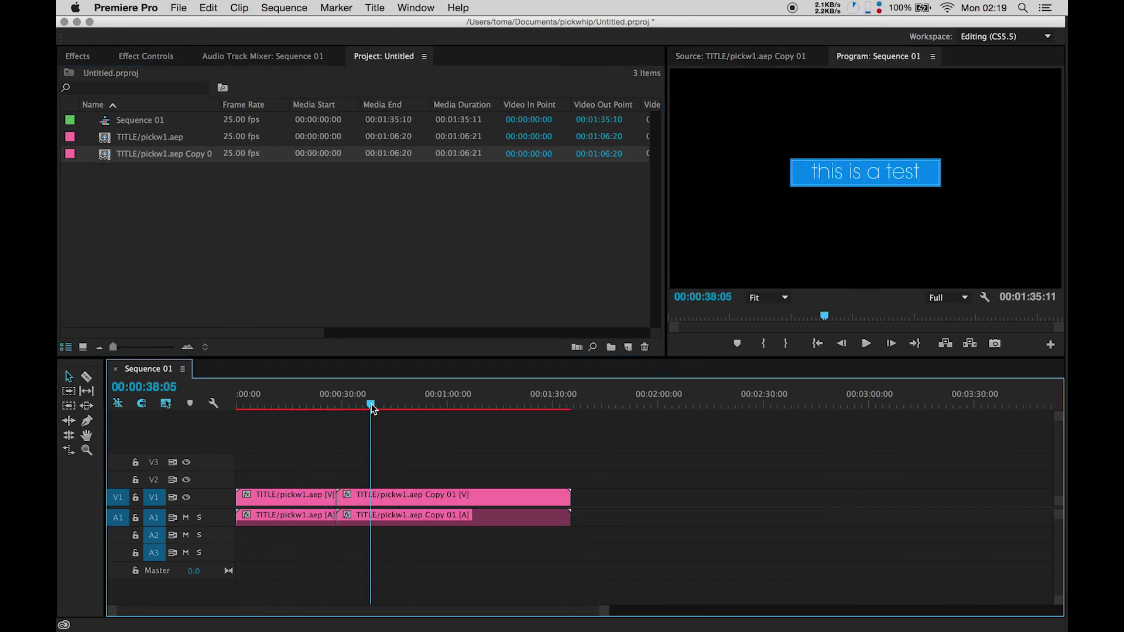
Step: Switch to After Effects and apply the Typewriter animation preset to the String in a Box text layer at the start of TITLE
key(super+Tab)
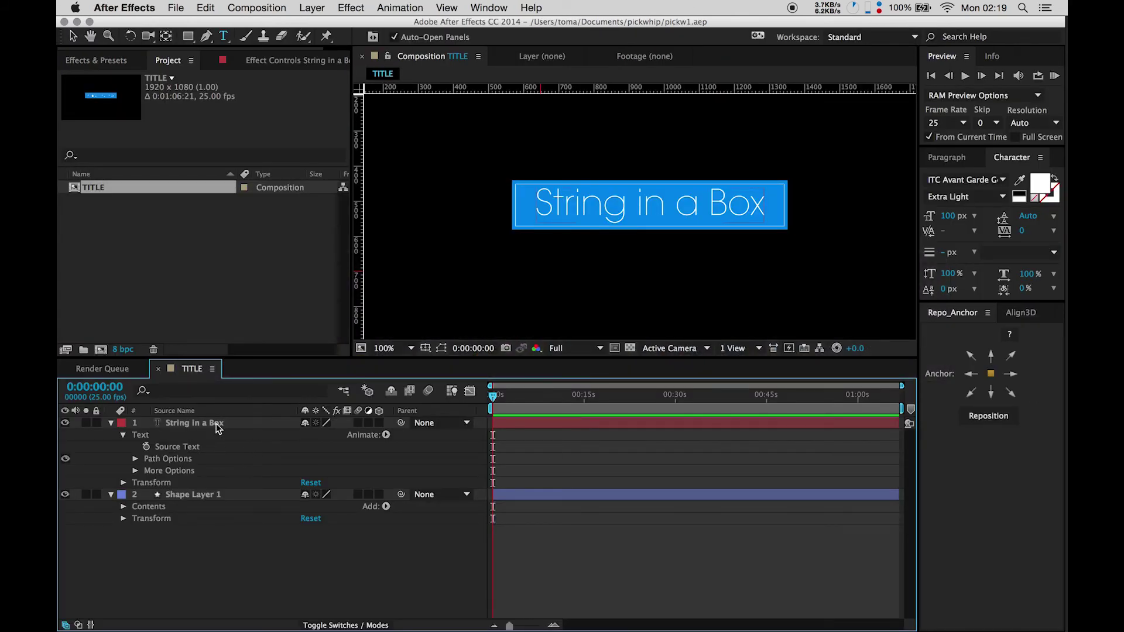
click(215, 427)
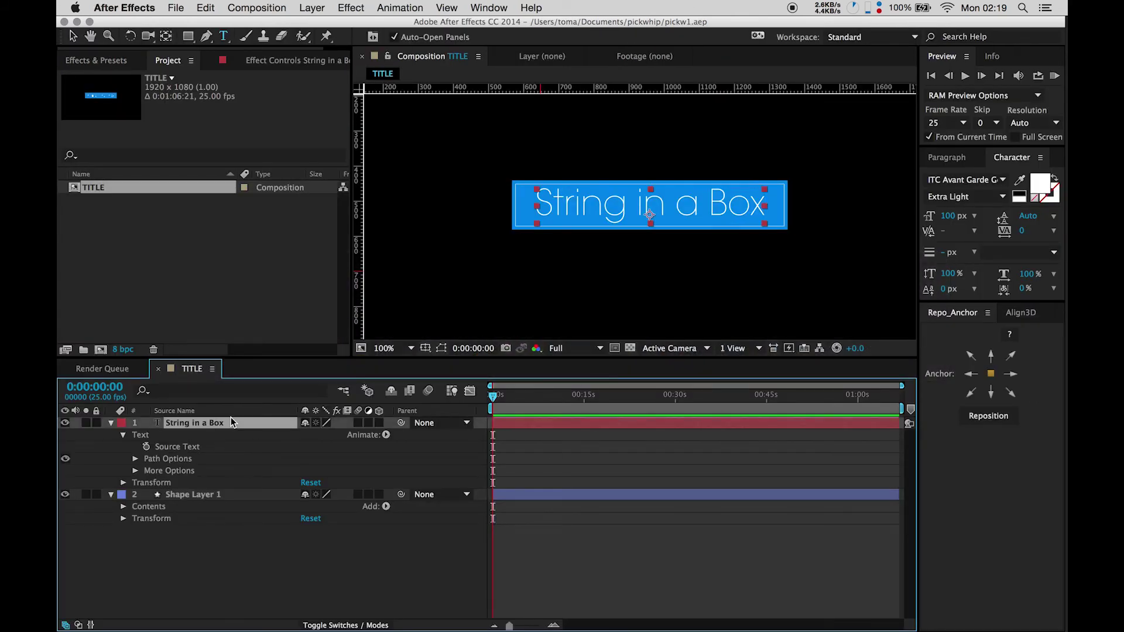
click(107, 61)
click(89, 160)
scroll(151, 256, down, 3)
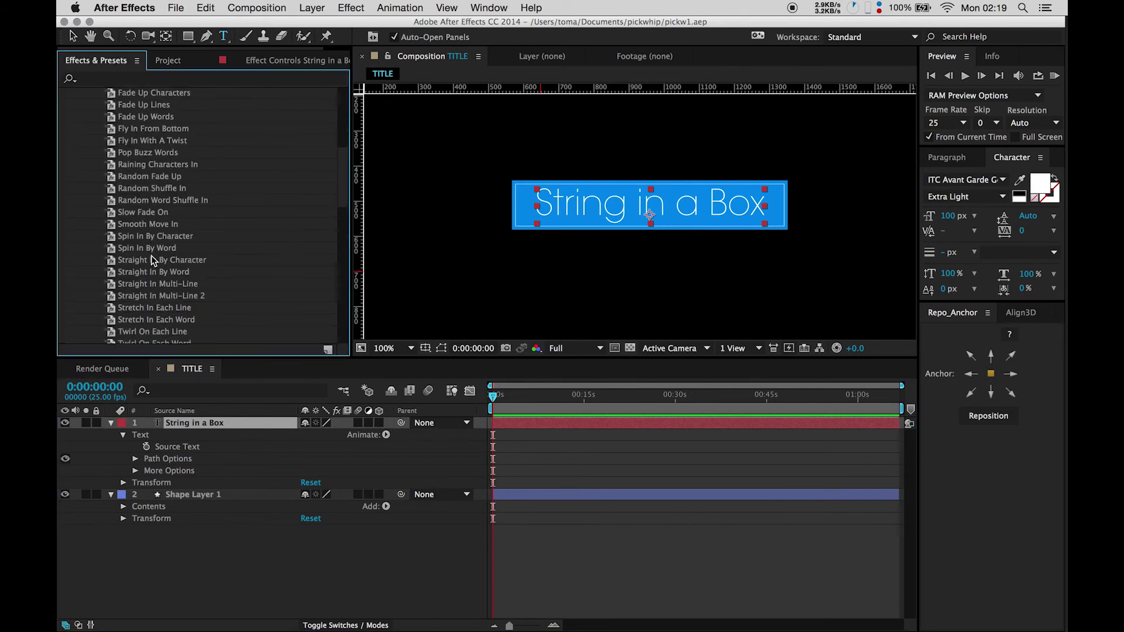
scroll(150, 257, down, 4)
double_click(139, 250)
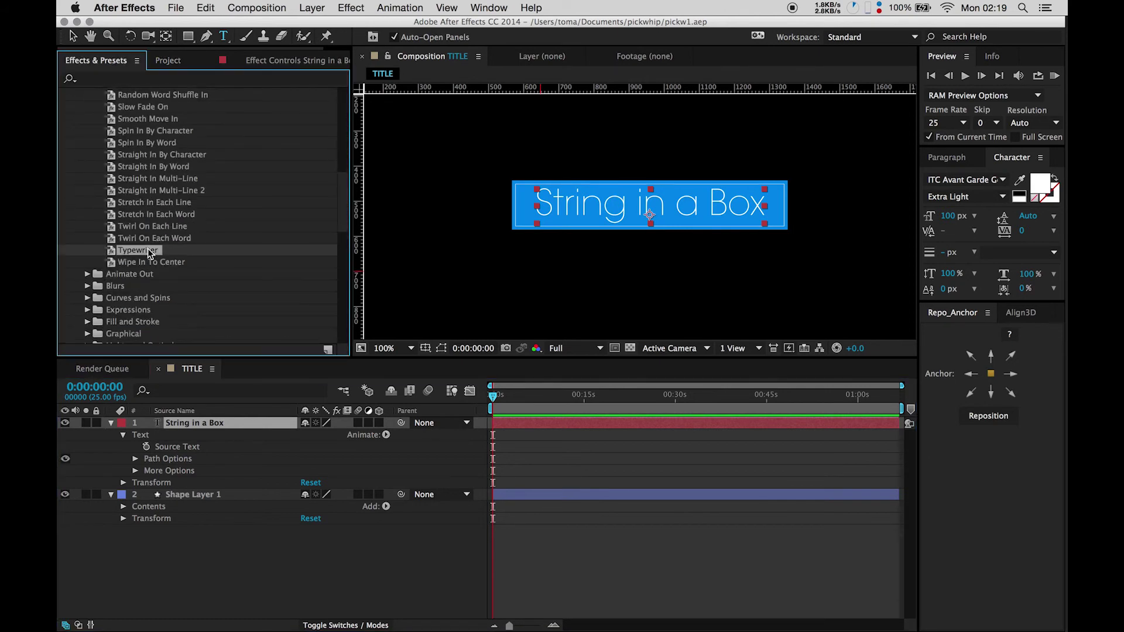
drag(497, 396, 467, 395)
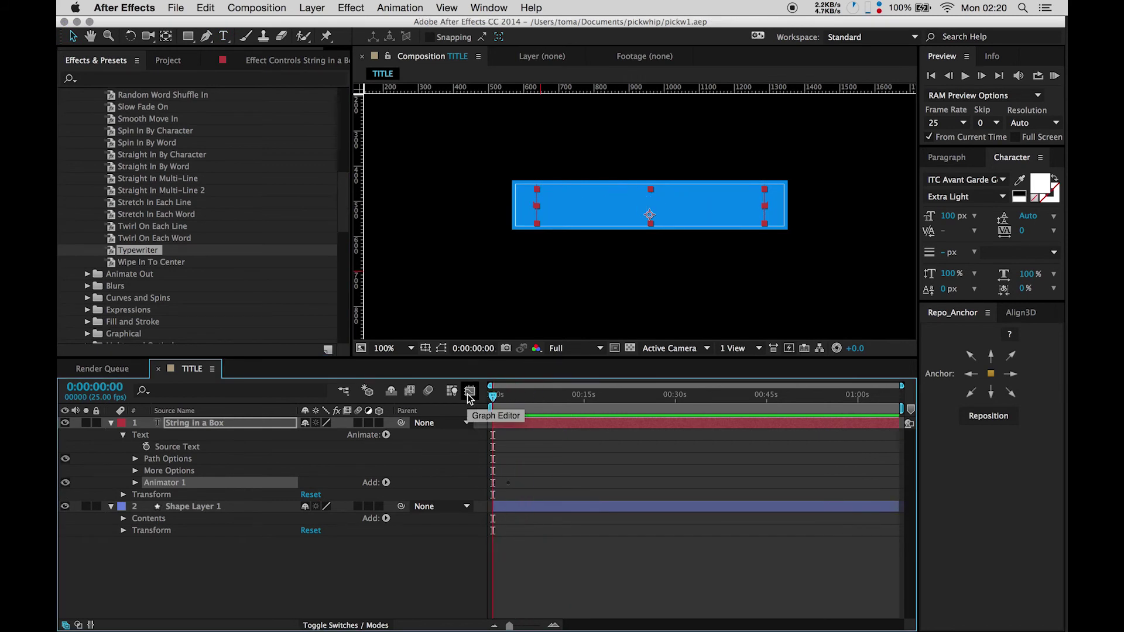
Step: Switch to Premiere Pro and preview Sequence 01 up to 00:00:37:20
key(super+Tab)
click(423, 311)
drag(239, 403, 369, 394)
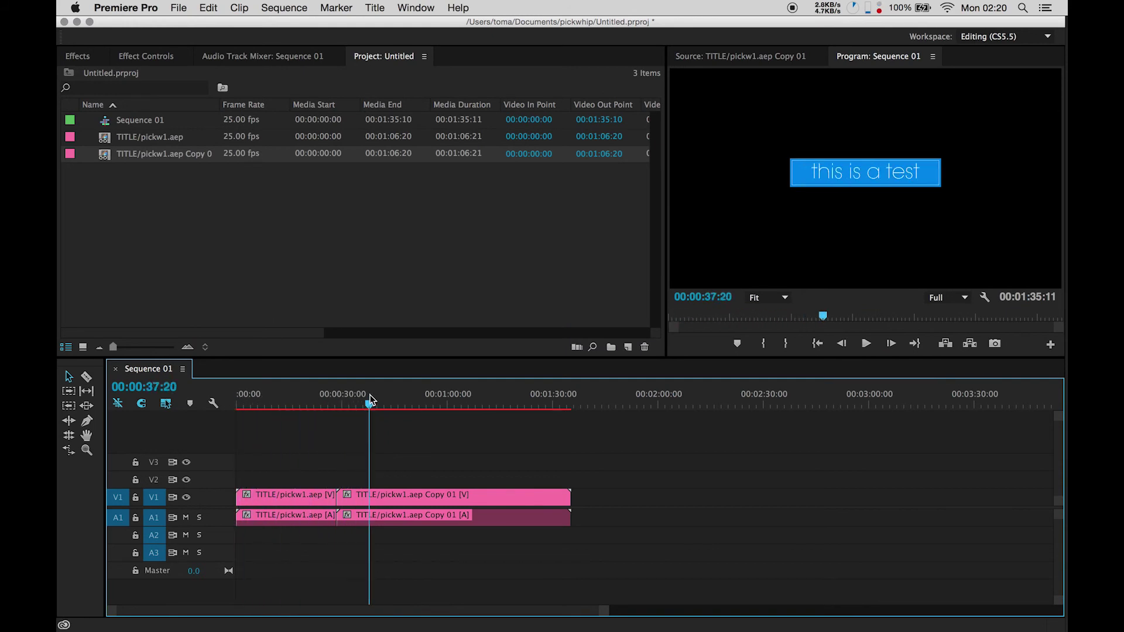
Step: Switch to After Effects and write sourceRectAtTime().width on a new line above Shape Layer 2's Size expression
key(super+Tab)
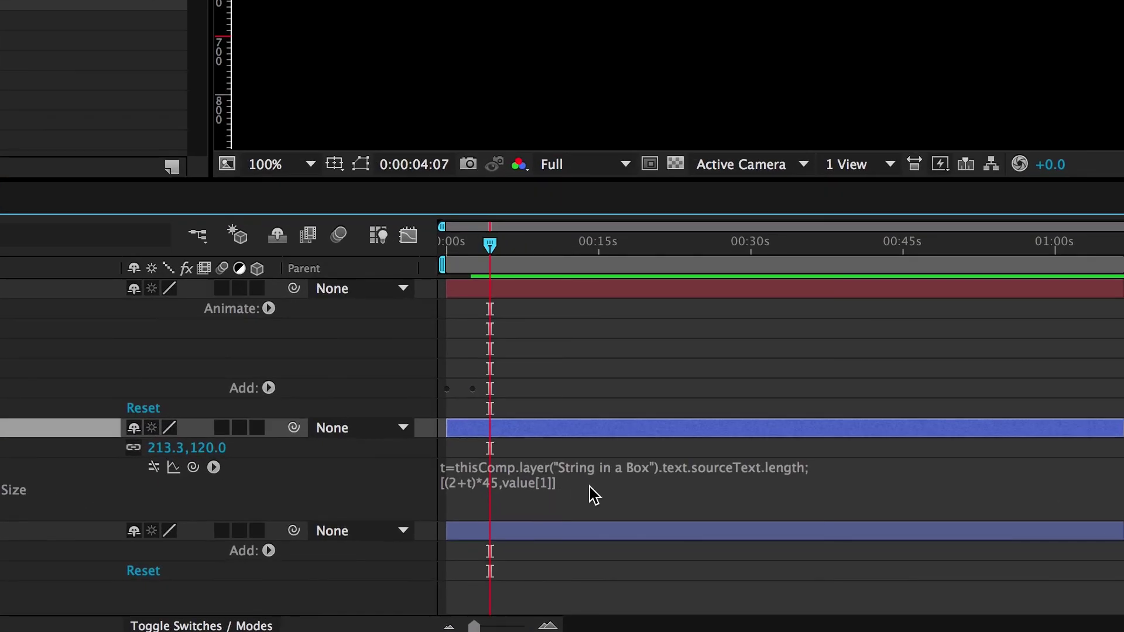
click(638, 490)
key(Left)
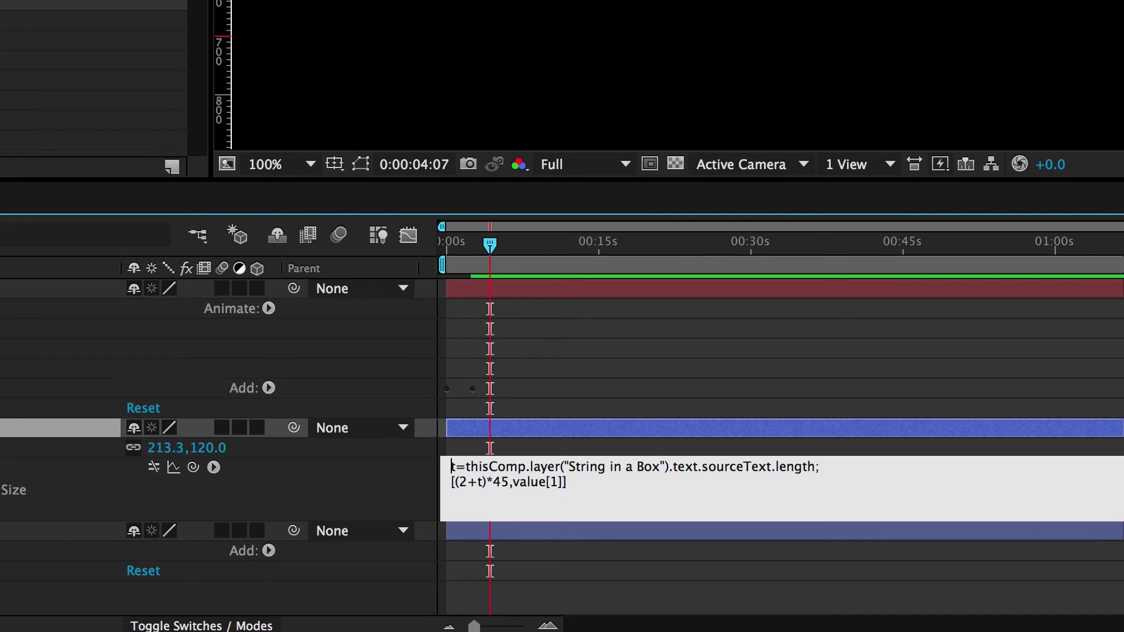
key(Return)
key(Up)
text(sou)
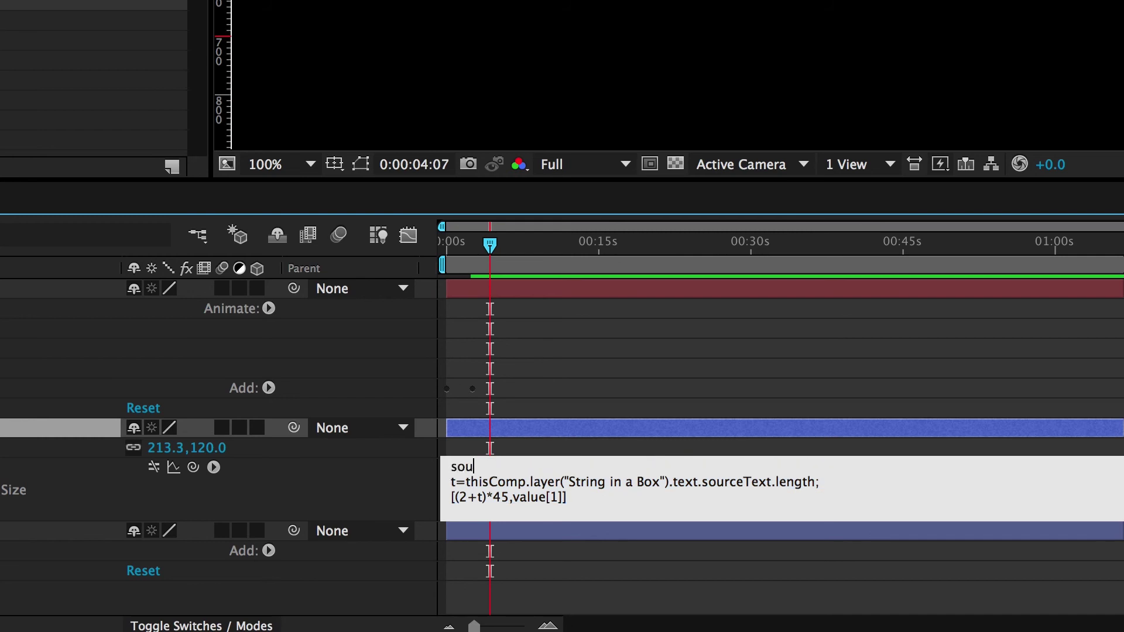
text(rceRectAtTime())
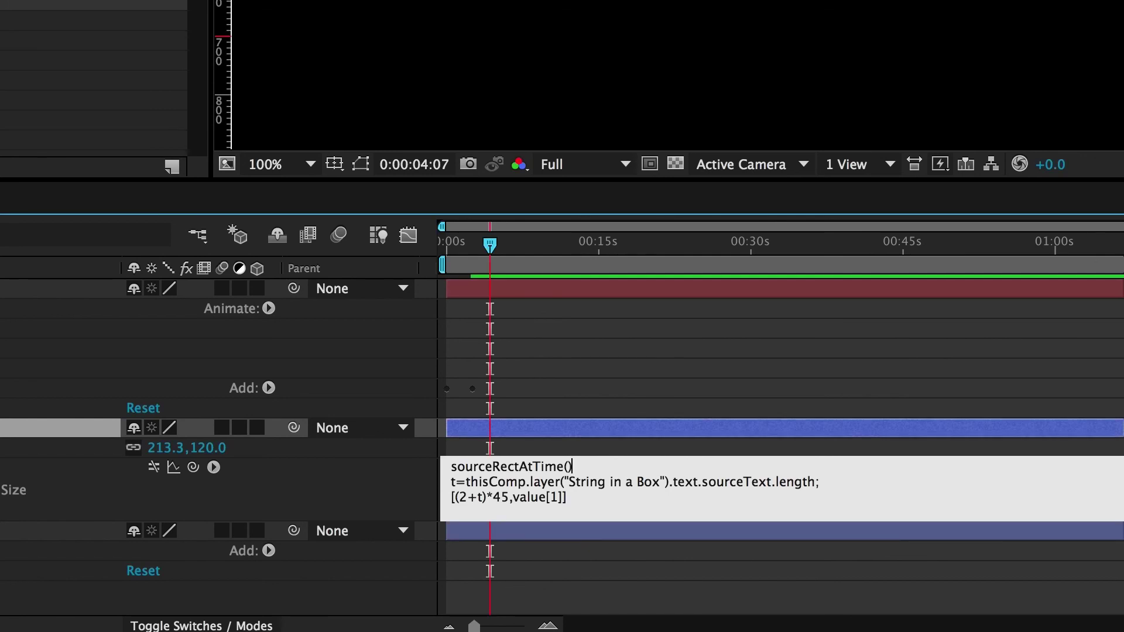
text(.width)
Step: Move sourceRectAtTime().width into the t= line of the Size expression, replacing text.sourceText.length
drag(615, 467, 433, 467)
key(super+c)
key(BackSpace)
drag(816, 482, 671, 482)
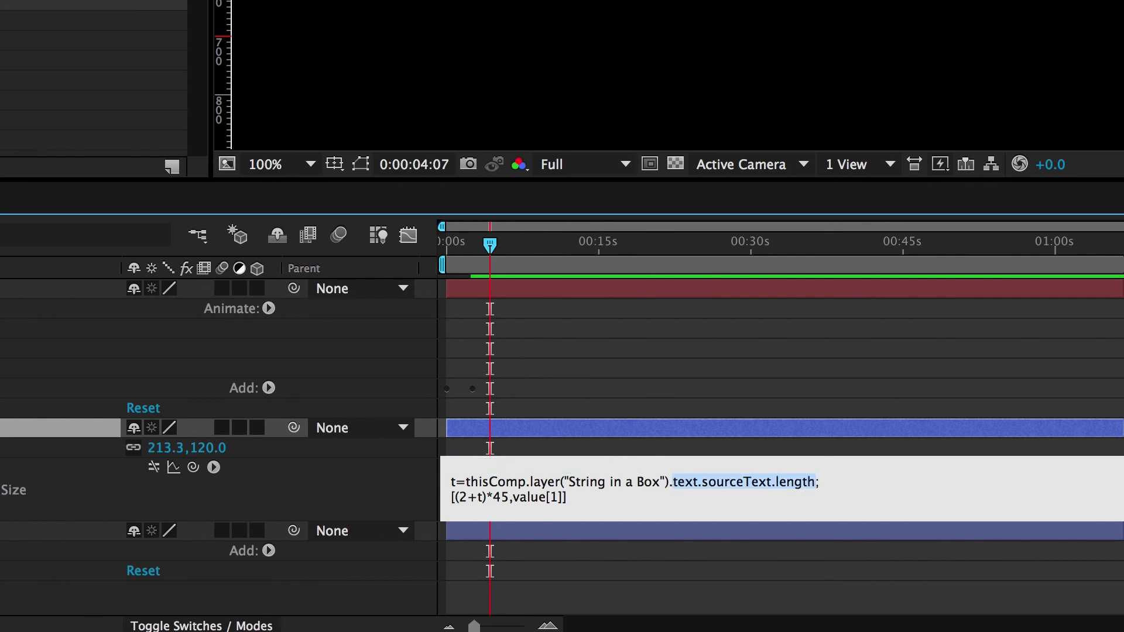
key(BackSpace)
key(super+v)
Step: Rewrite the last line of the Size expression as [(2*45)+t,value[1]] and apply the expression
click(506, 502)
key(BackSpace)
key(BackSpace)
key(BackSpace)
key(BackSpace)
key(BackSpace)
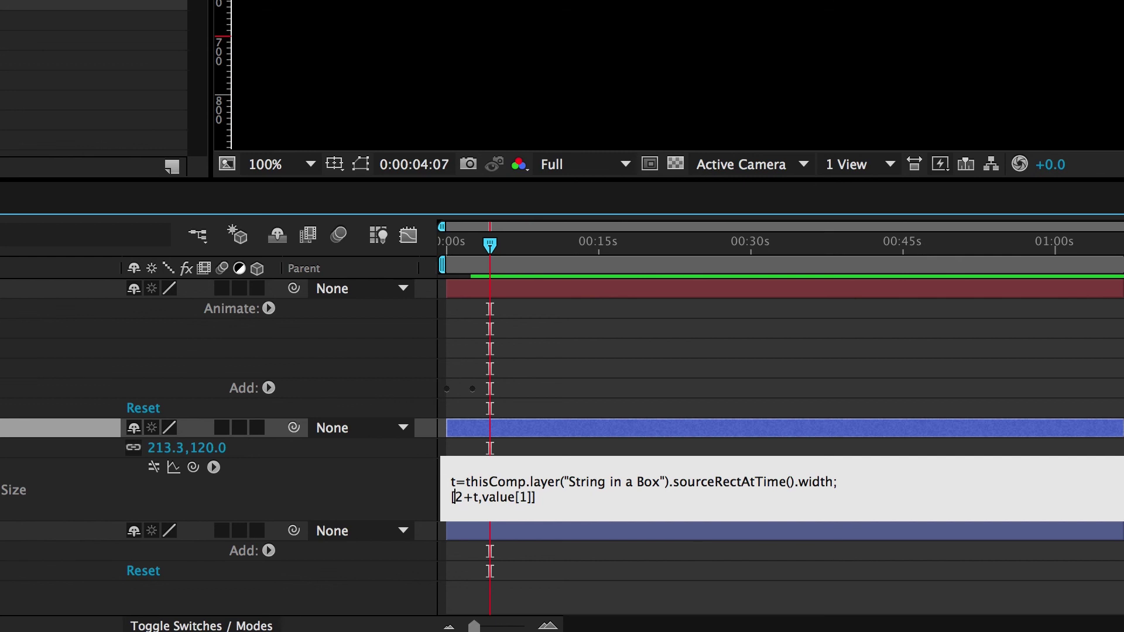
text((2)
text(*45))
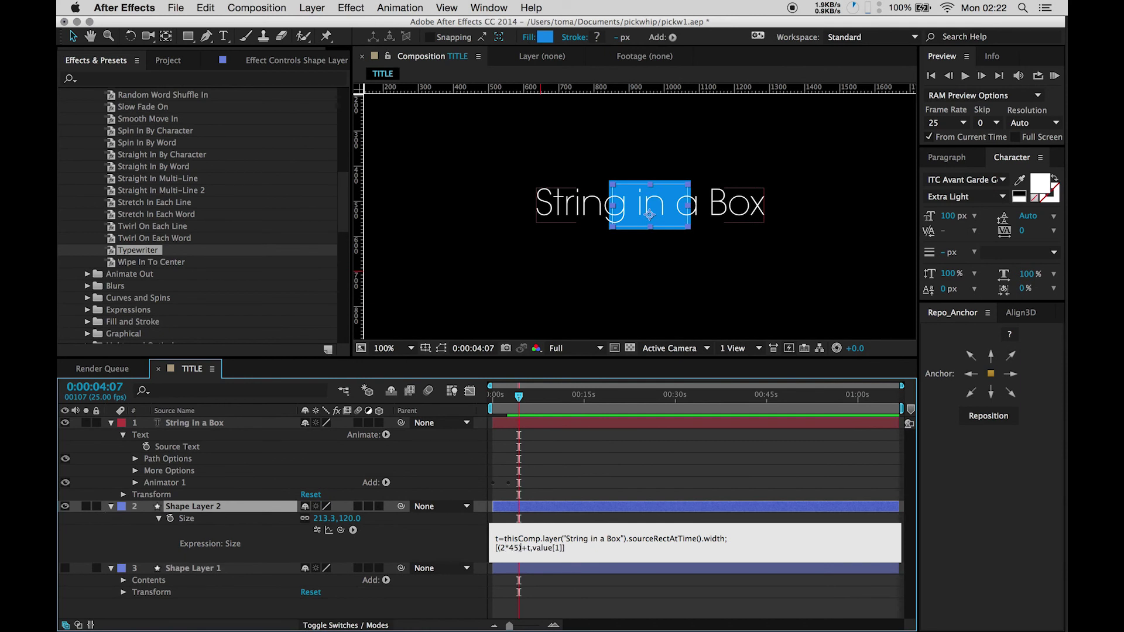
click(520, 503)
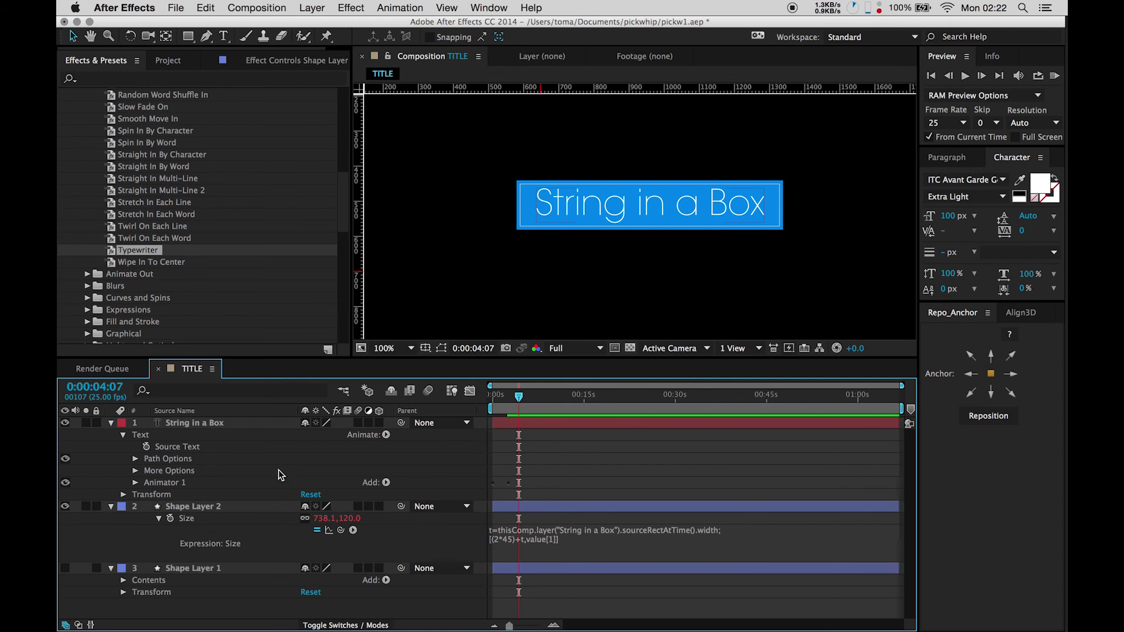
Step: Try changing the String in a Box layer's text to "test", and undo the change
double_click(215, 424)
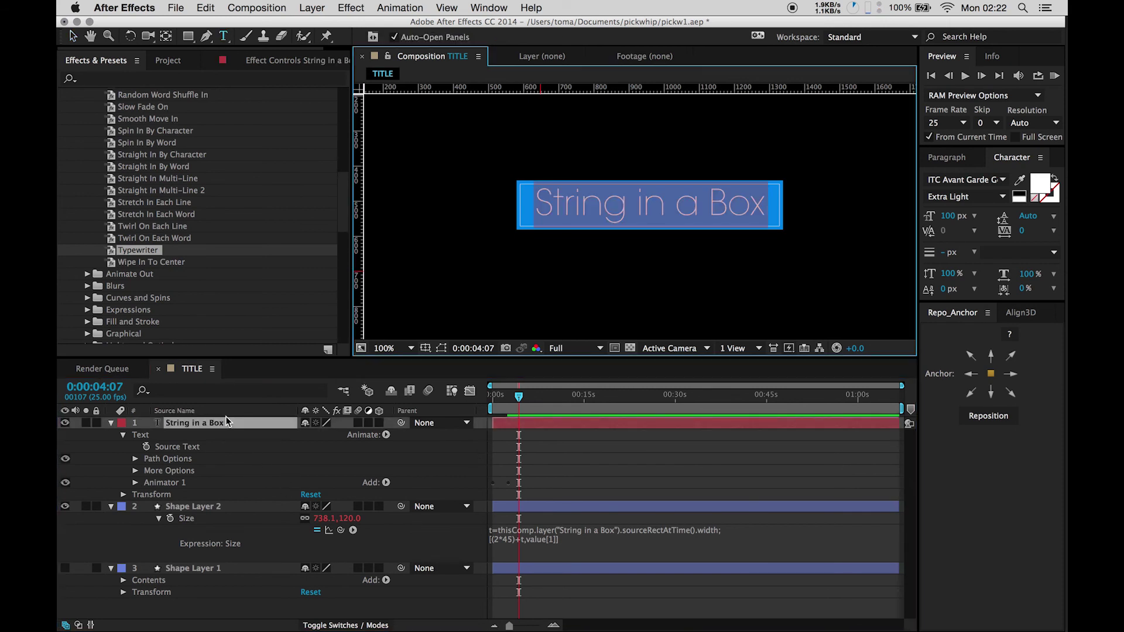
text(test)
key(super+z)
click(252, 465)
Step: Save Shape Layer 2's Size property with its expression as an animation preset named pickwhip01 in the FFX XPR folder
click(193, 507)
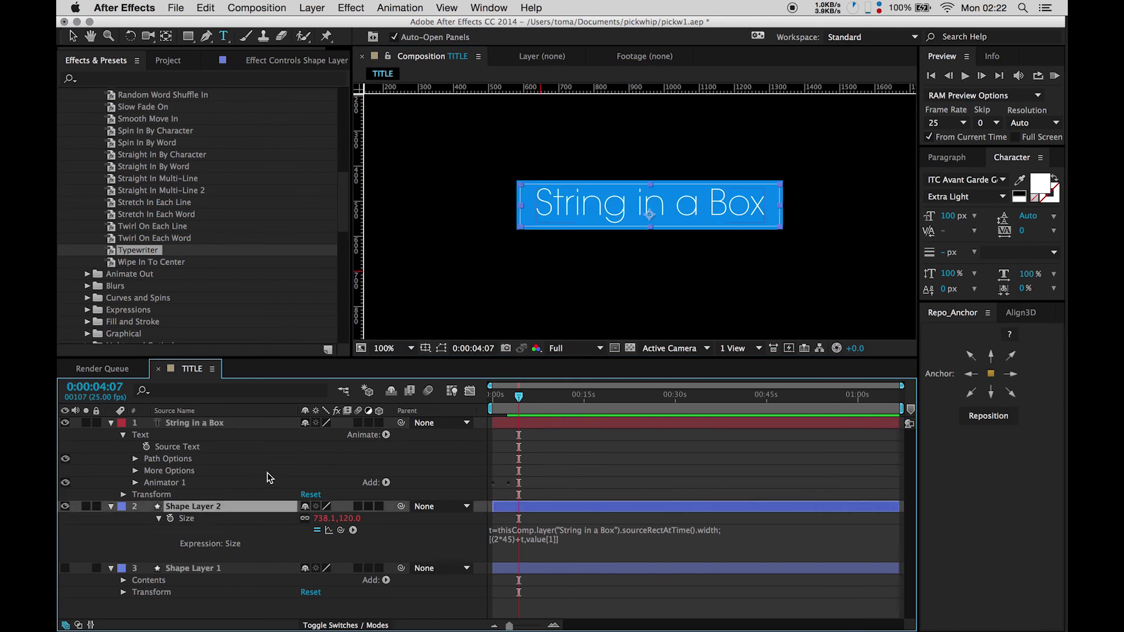
key(super+s)
key(super+Up)
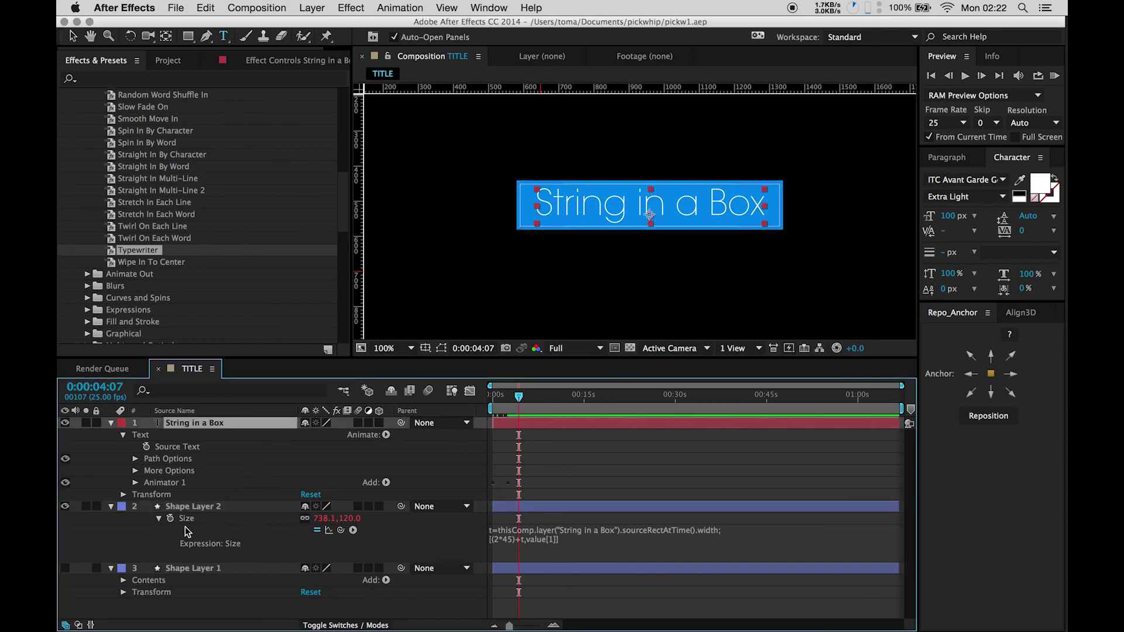
click(187, 518)
click(401, 8)
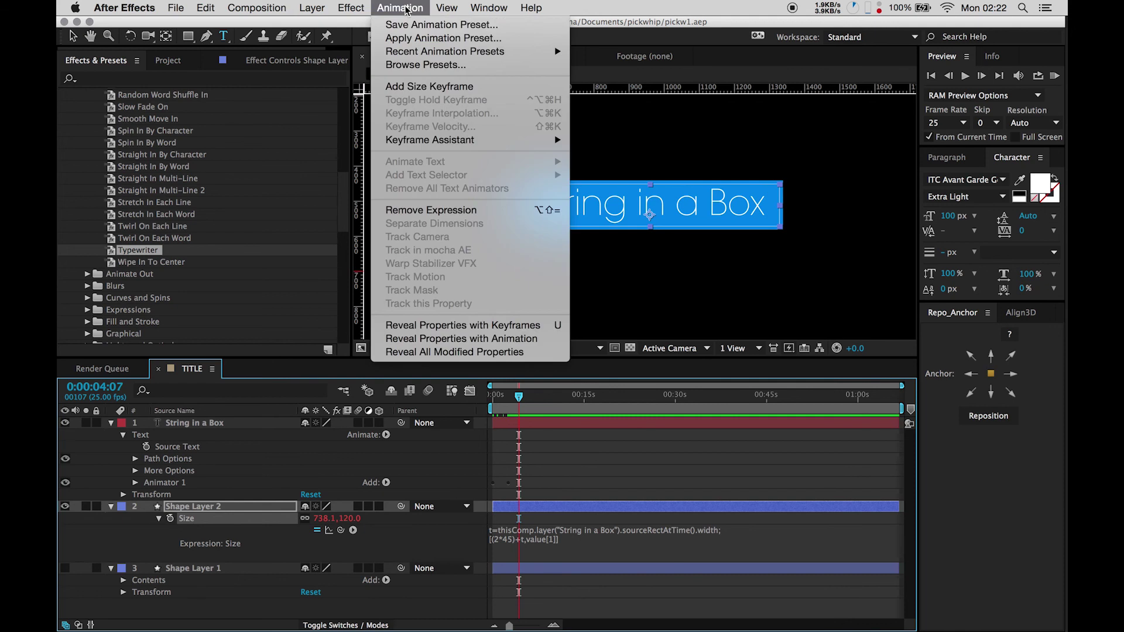
click(435, 24)
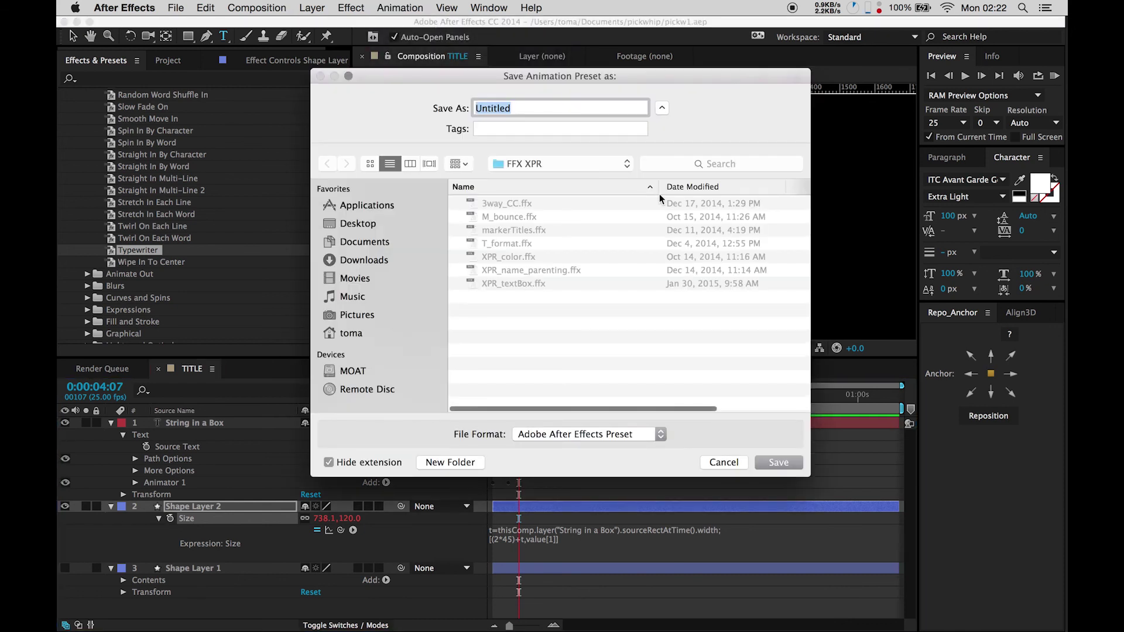
text(pickwhip01)
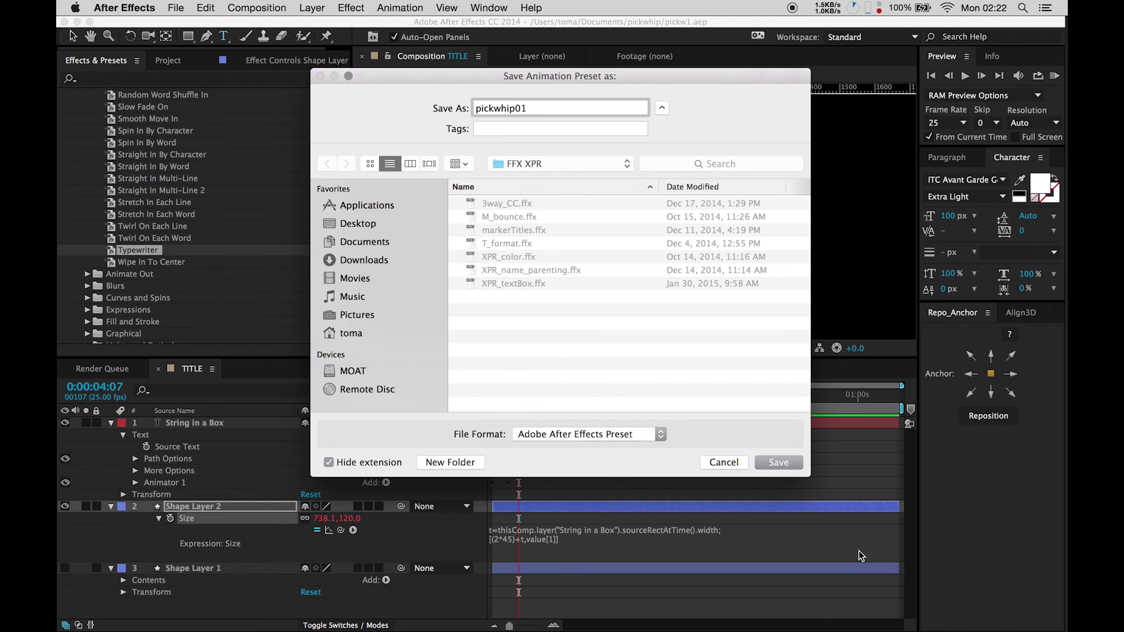
click(779, 464)
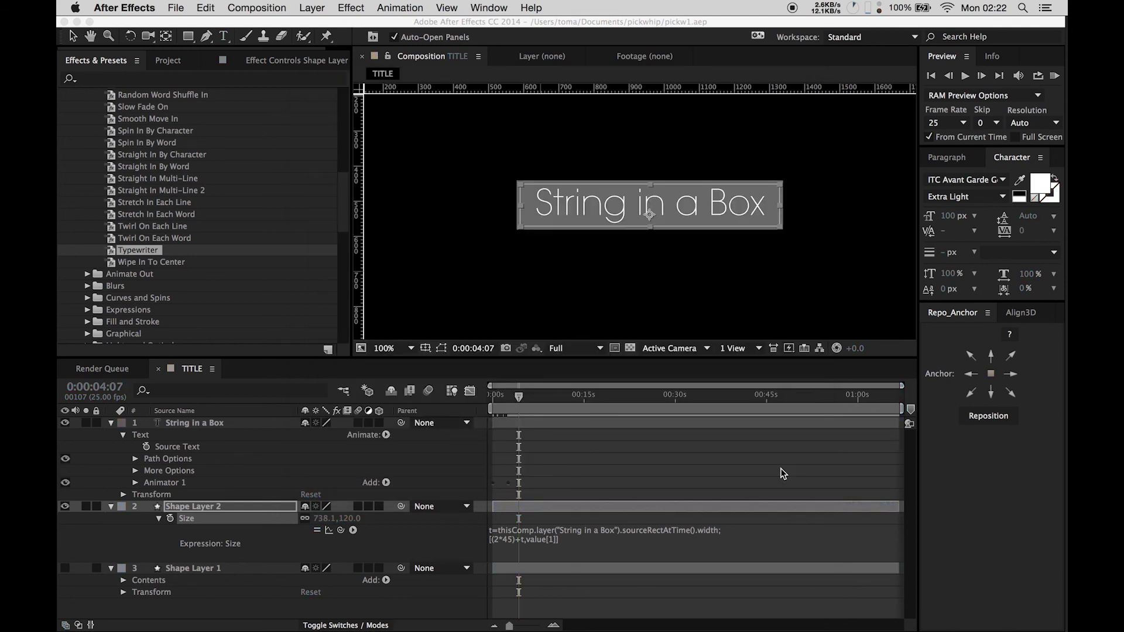